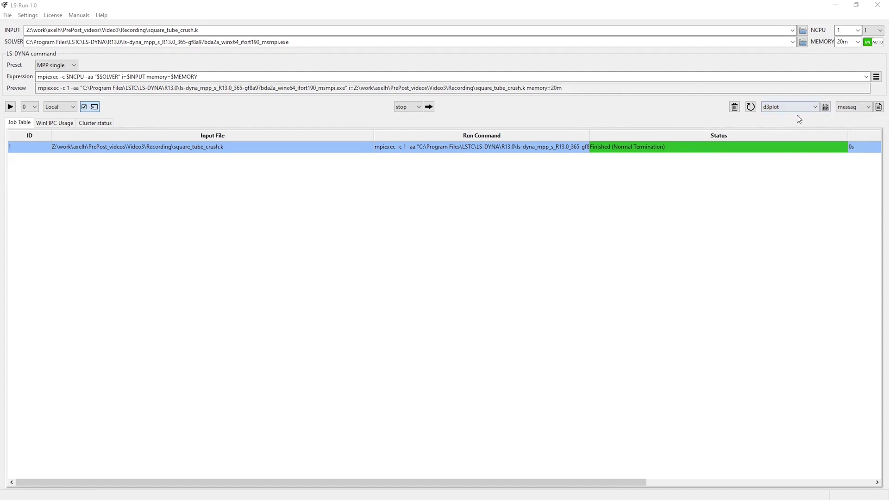
# Launch LS-PrePost from LS-Run on the finished square_tube_crush d3plot results.
pyautogui.click(827, 109)
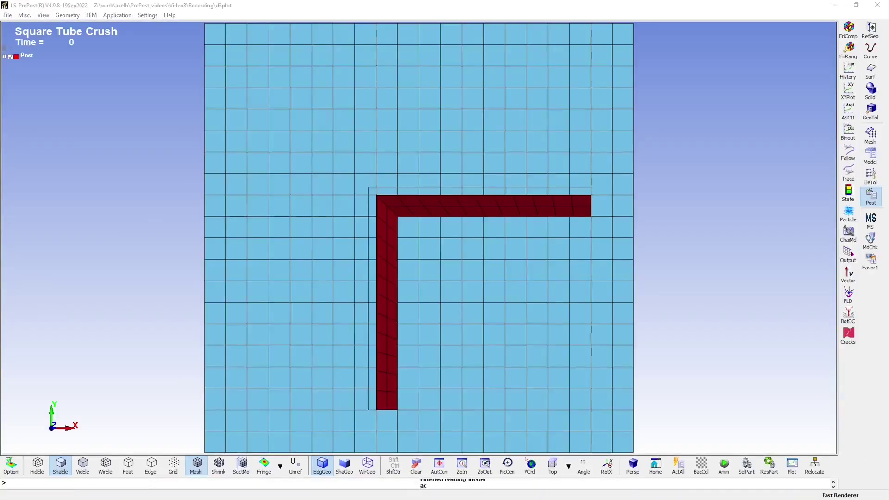
# Rotate and zoom the square tube into a 3D view, clearing the animation controls.
pyautogui.scroll(-3, 635, 224)
pyautogui.moveTo(686, 212)
pyautogui.keyDown('ctrl'); pyautogui.mouseDown()
pyautogui.moveTo(562, 183)
pyautogui.moveTo(669, 236)
pyautogui.moveTo(532, 194)
pyautogui.moveTo(732, 272)
pyautogui.moveTo(286, 240)
pyautogui.moveTo(543, 260)
pyautogui.moveTo(664, 357)
pyautogui.moveTo(397, 278)
pyautogui.moveTo(535, 294)
pyautogui.moveTo(452, 294)
pyautogui.moveTo(468, 301)
pyautogui.moveTo(651, 282)
pyautogui.moveTo(607, 230)
pyautogui.moveTo(633, 273)
pyautogui.mouseUp(); pyautogui.keyUp('ctrl')
pyautogui.scroll(3, 536, 216)
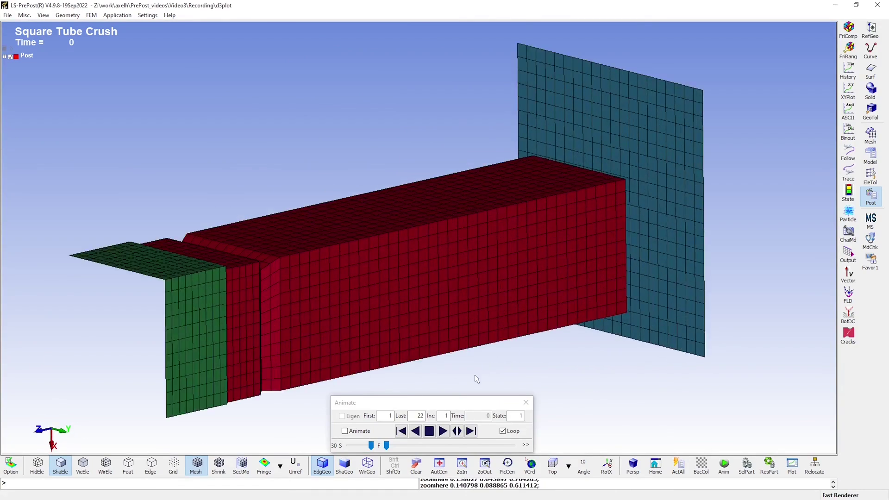
pyautogui.moveTo(446, 402); pyautogui.dragTo(516, 382)
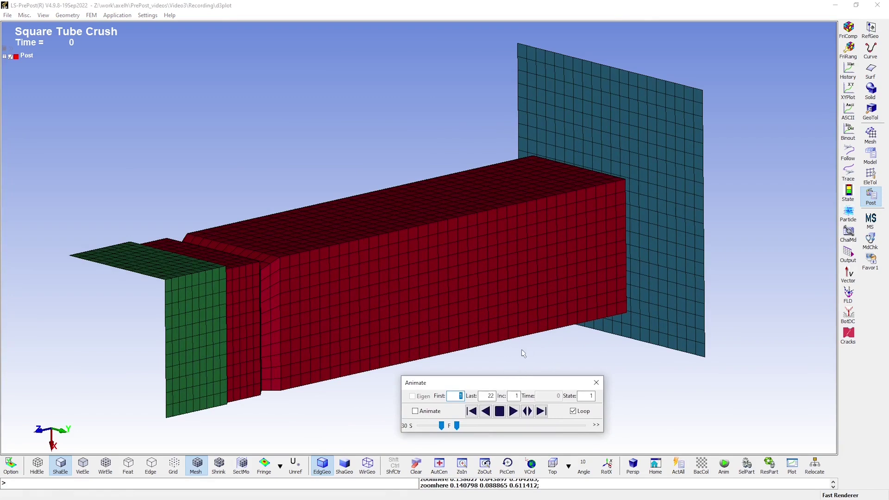
# Play the crush animation, lowering the playback speed partway through.
pyautogui.click(512, 411)
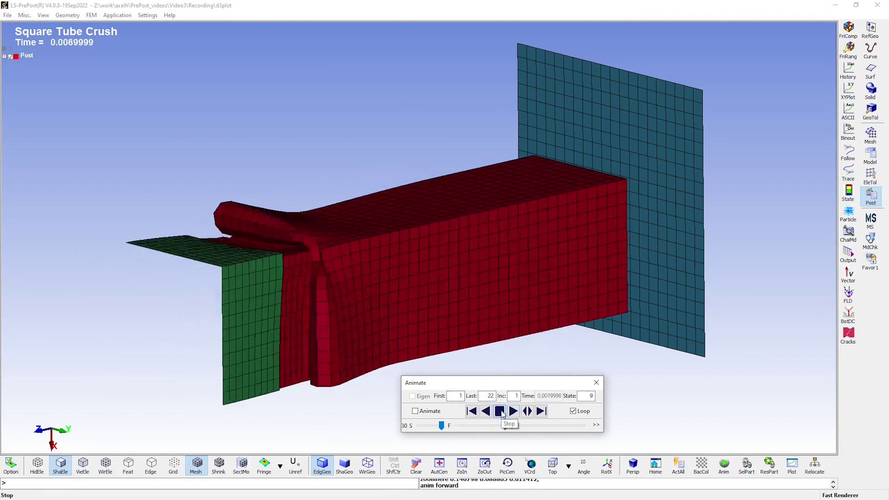
pyautogui.click(501, 412)
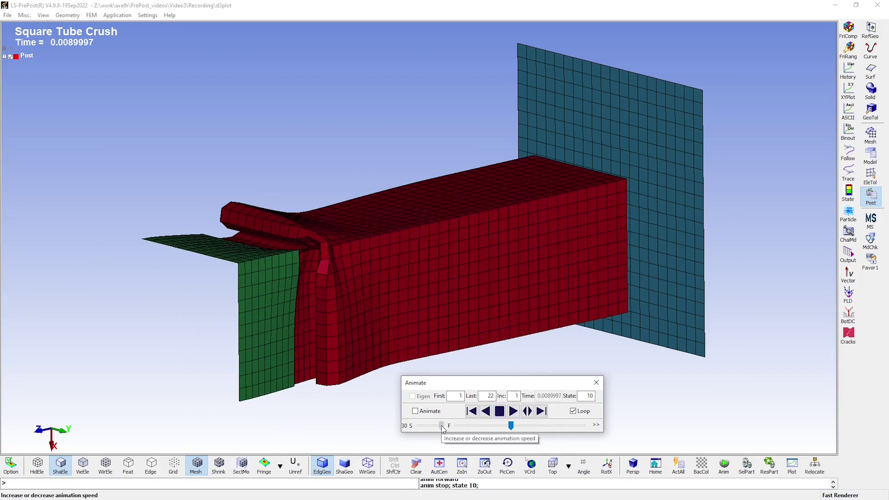
pyautogui.moveTo(441, 426); pyautogui.dragTo(433, 428)
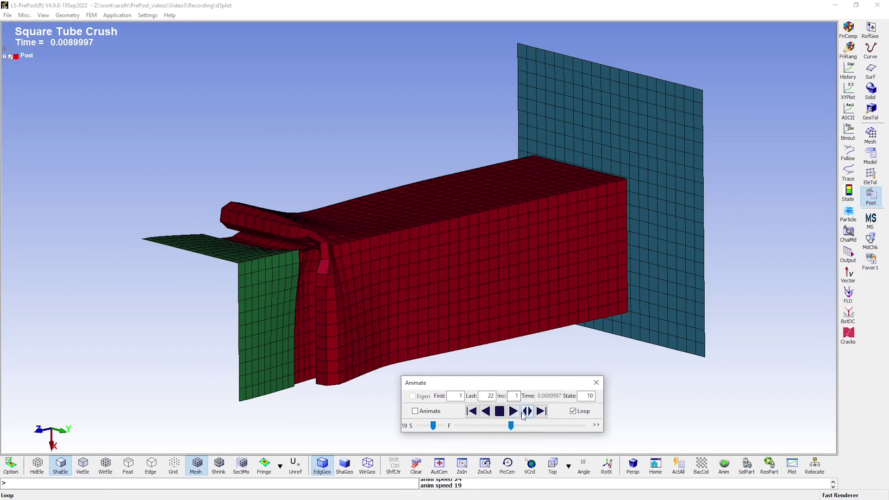
pyautogui.click(513, 411)
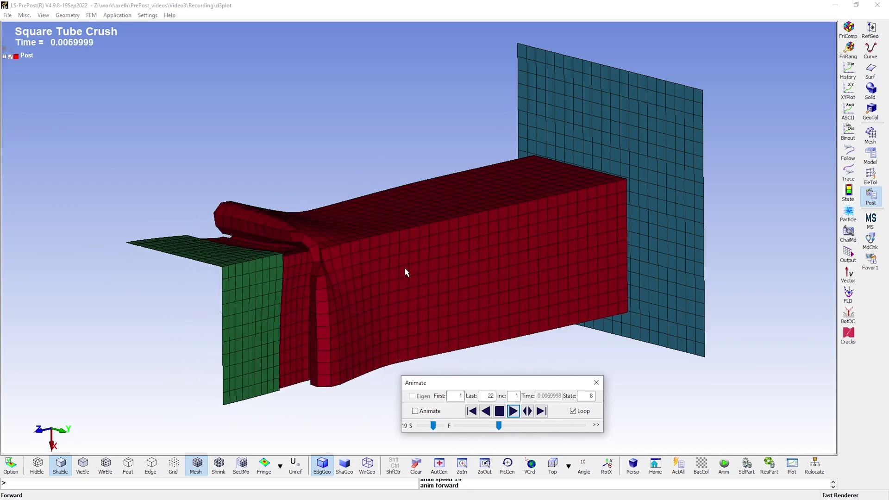
pyautogui.click(500, 413)
# Return to undeformed state 1 and scrub through the crush states with animation on.
pyautogui.click(460, 426)
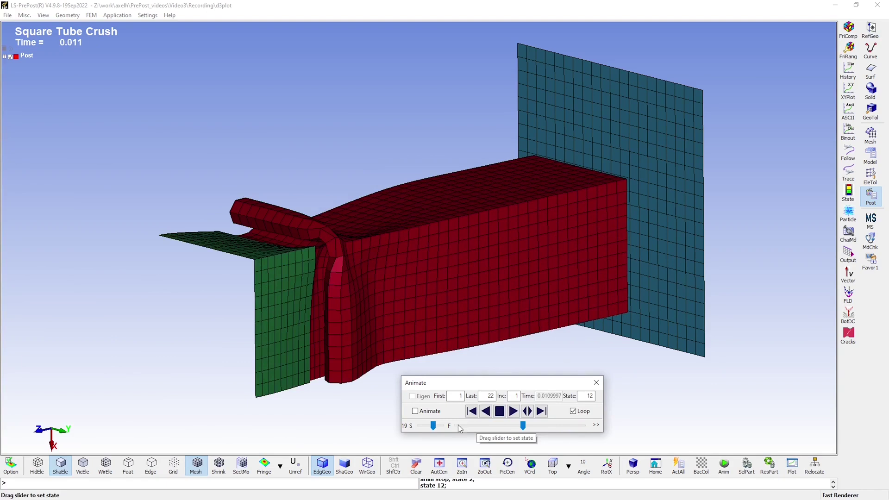
pyautogui.click(460, 426)
pyautogui.click(433, 412)
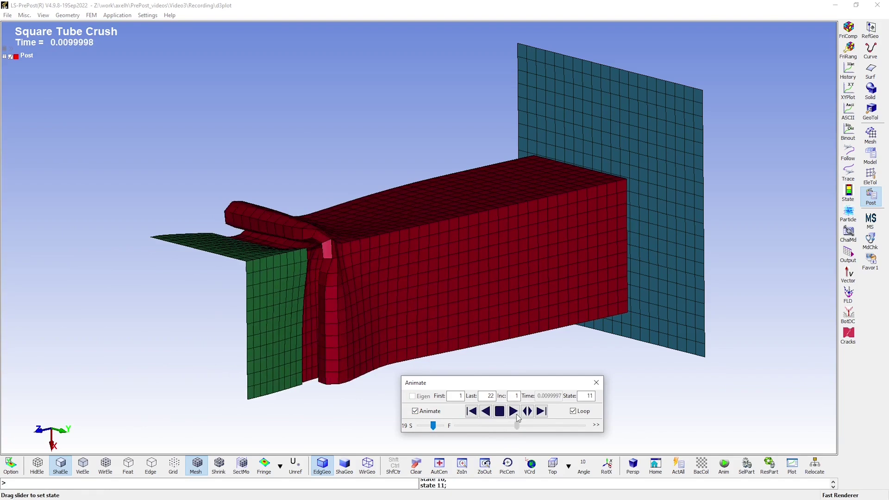
pyautogui.moveTo(517, 418); pyautogui.dragTo(456, 426)
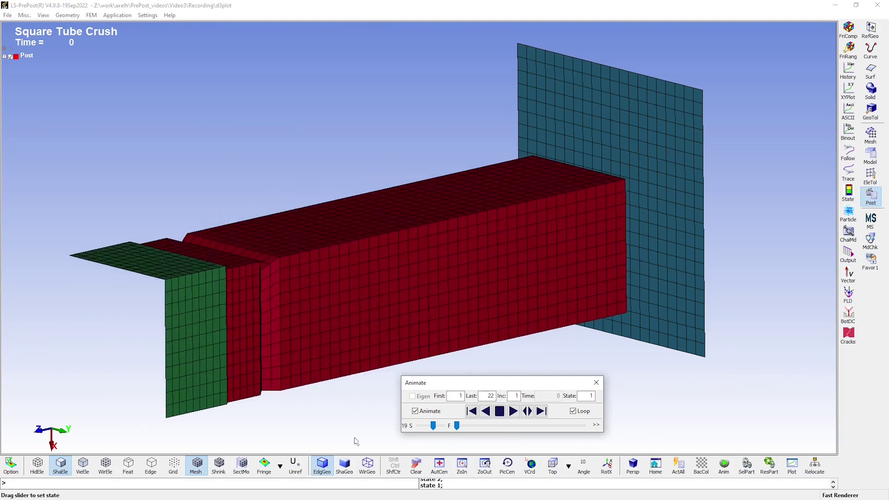
# Reflect the quarter model about the YZ and XZ planes in Model tools.
pyautogui.click(559, 134)
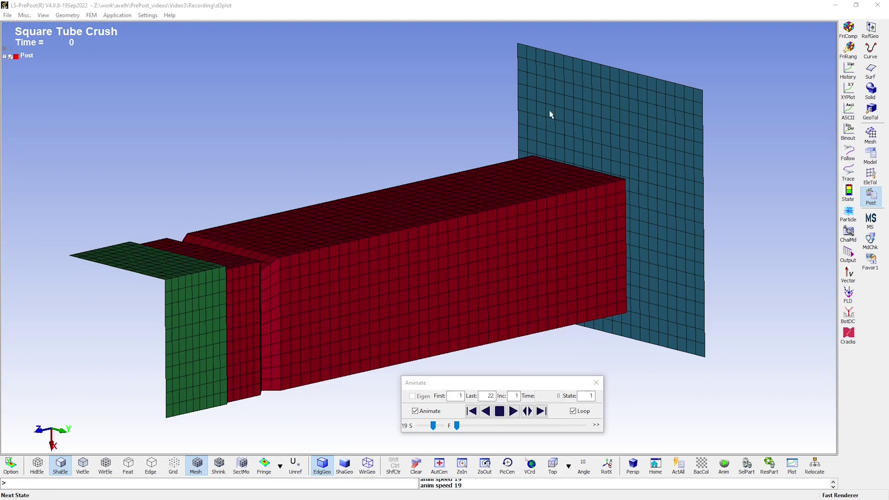
pyautogui.click(869, 154)
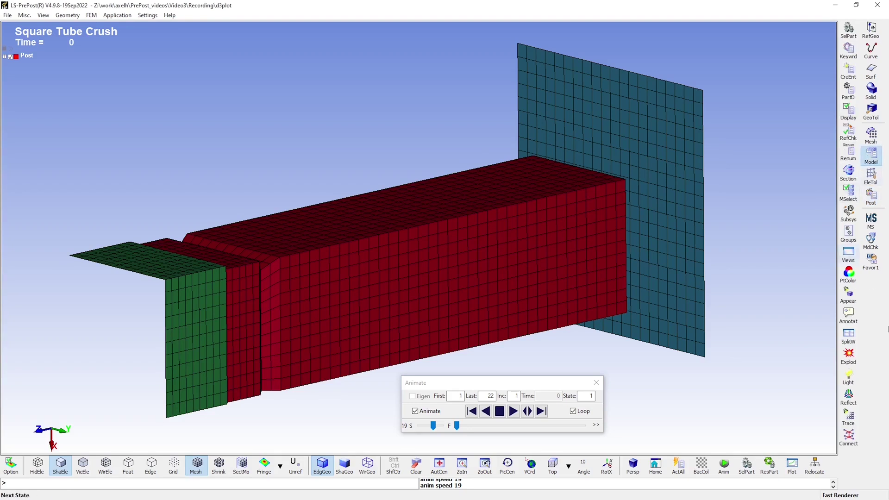
pyautogui.click(849, 396)
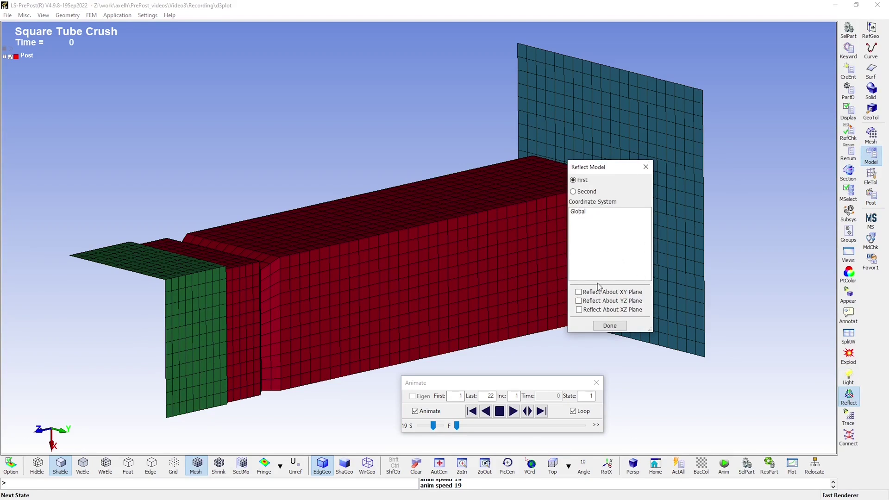
pyautogui.click(583, 301)
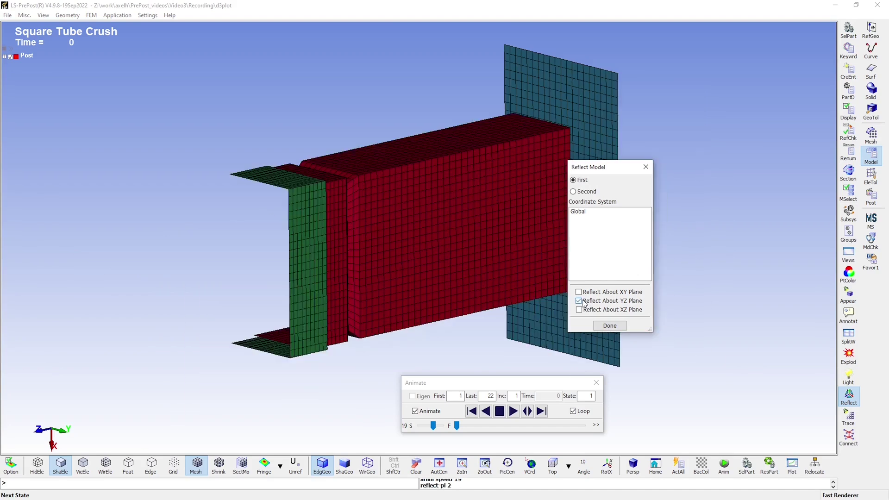
pyautogui.click(578, 310)
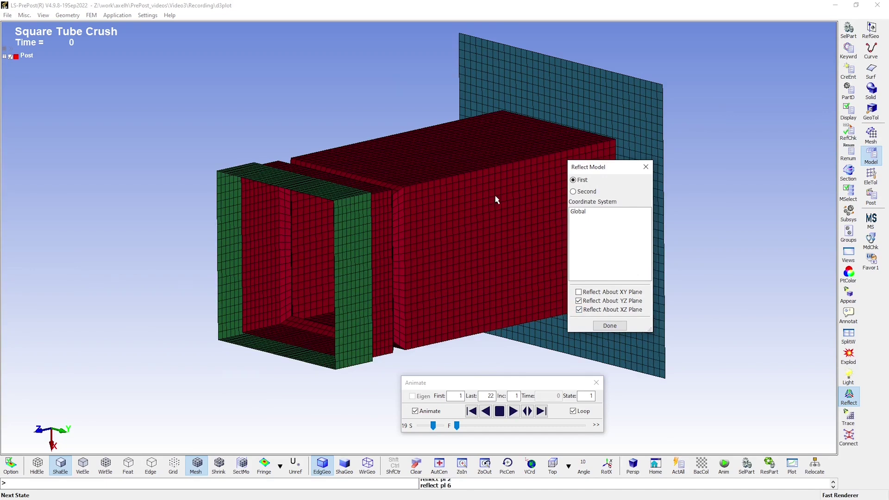
pyautogui.scroll(-3, 393, 231)
pyautogui.click(618, 324)
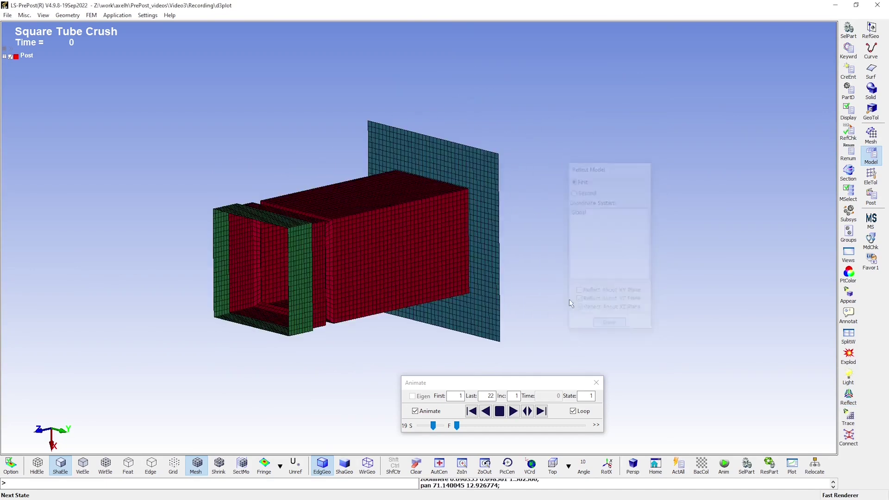
# Replay the full tube crush, stop at state 11, and return to Post tools.
pyautogui.scroll(1, 579, 255)
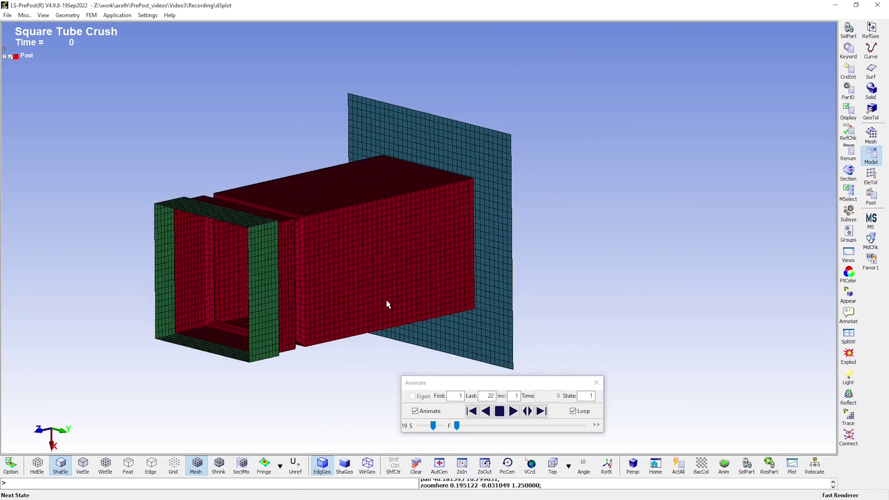
pyautogui.click(513, 411)
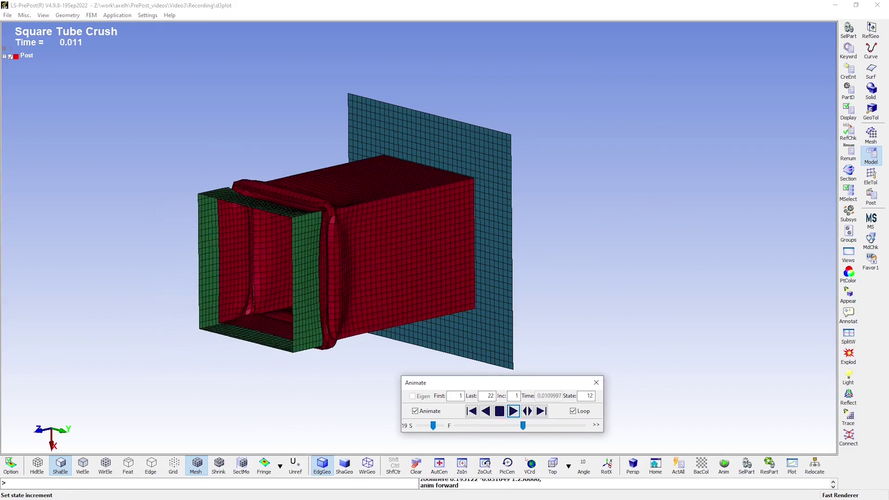
pyautogui.moveTo(522, 425); pyautogui.dragTo(516, 425)
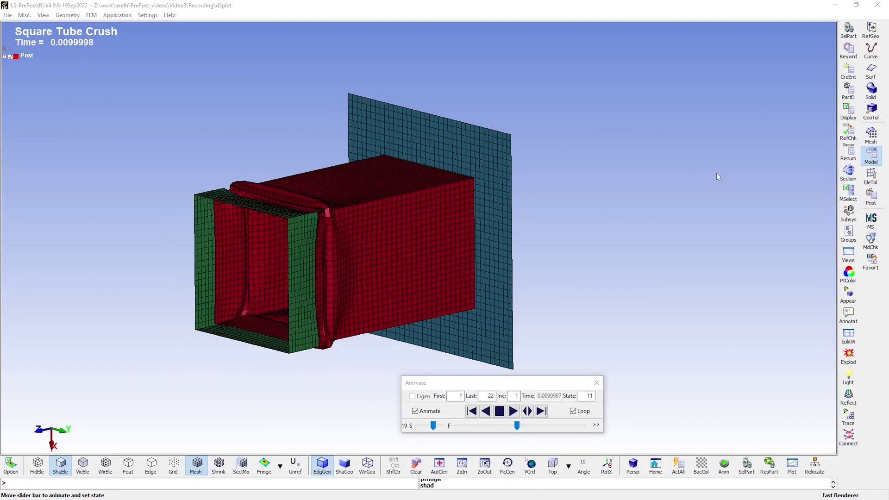
pyautogui.click(870, 197)
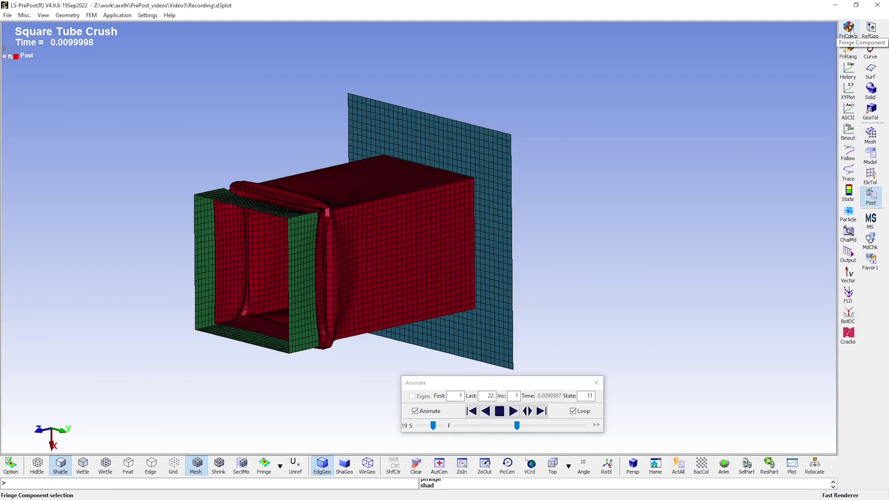
# Apply Von Mises effective stress fringe contours to the tube.
pyautogui.click(848, 30)
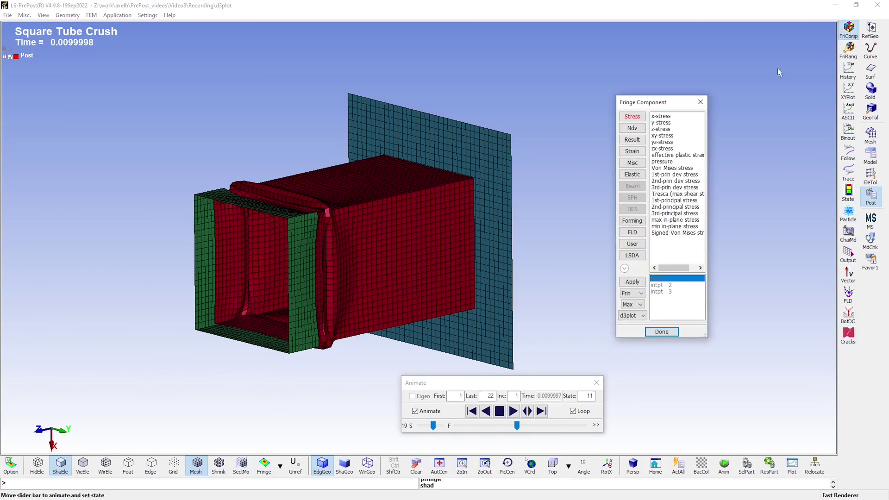
pyautogui.click(674, 169)
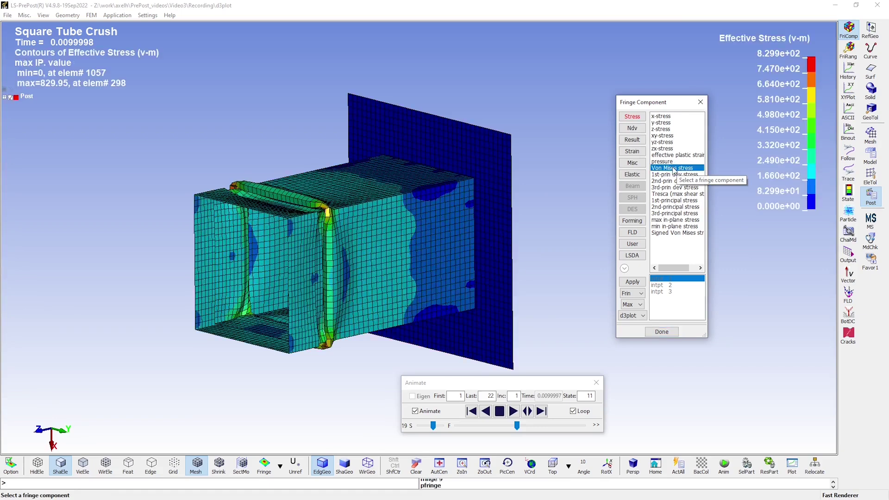
pyautogui.click(632, 281)
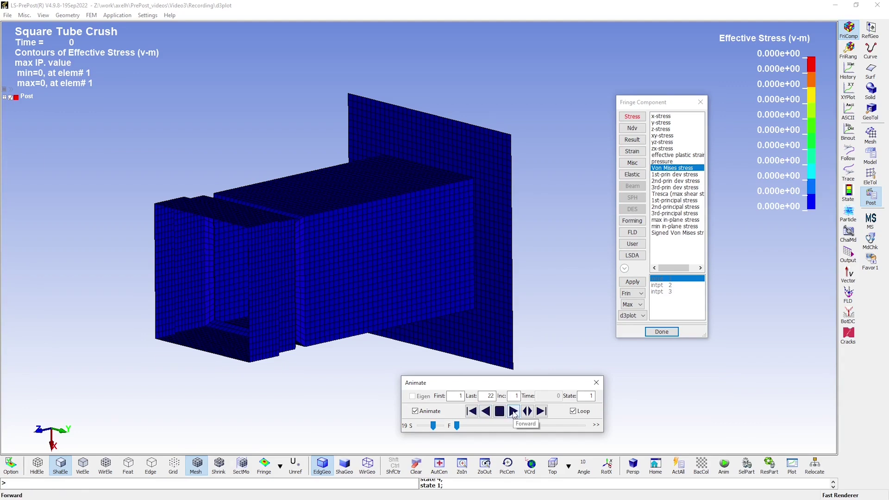
# Play the crush with stress contours and pause at state 2.
pyautogui.click(512, 411)
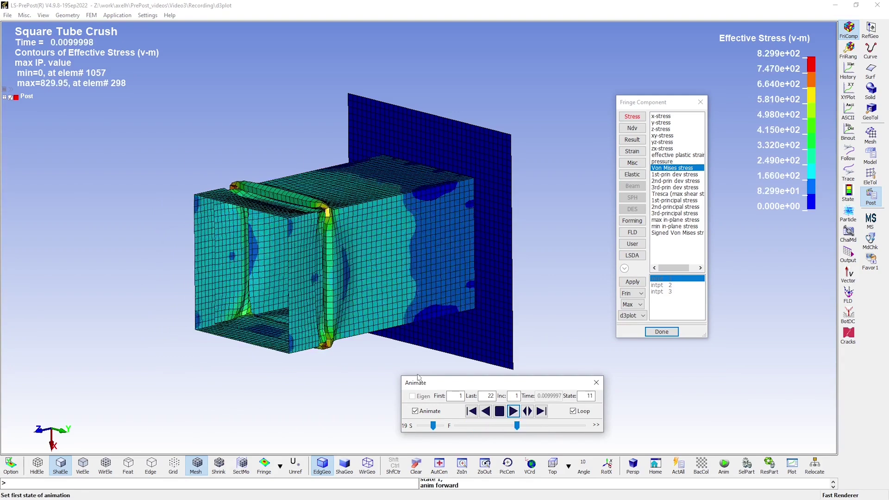
pyautogui.click(500, 412)
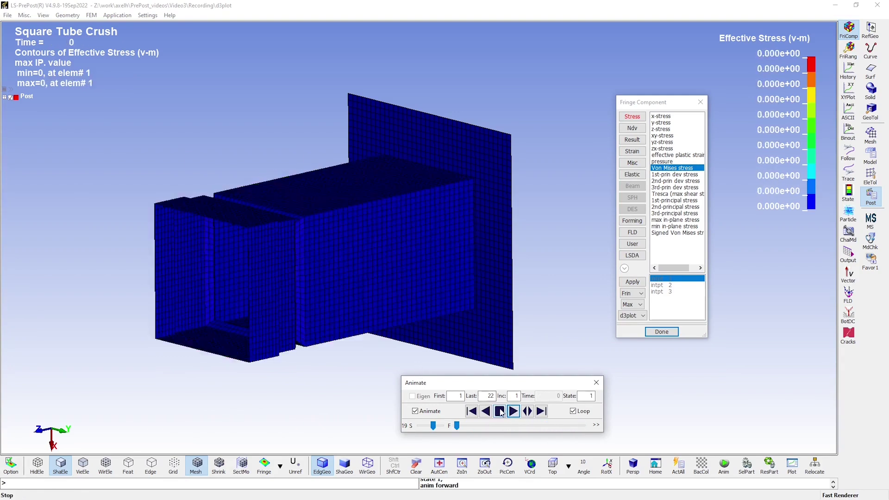
pyautogui.click(500, 411)
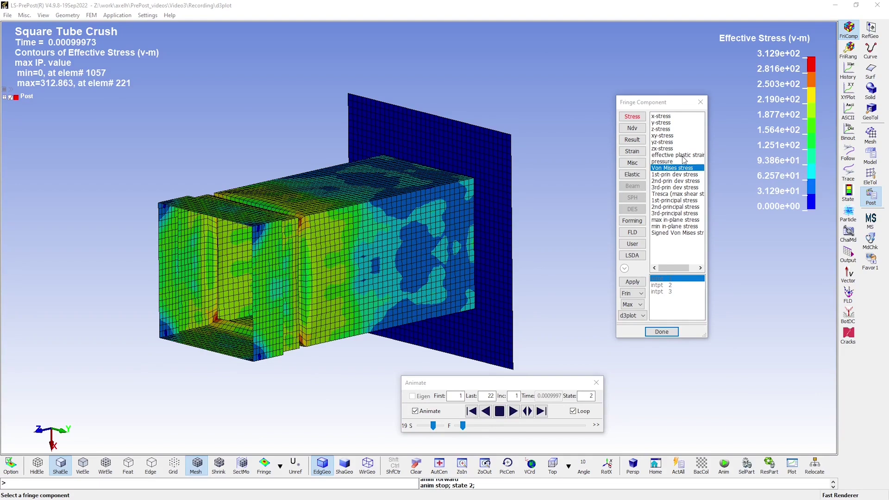
# Contour the tube by effective plastic strain and play the crush animation.
pyautogui.click(684, 156)
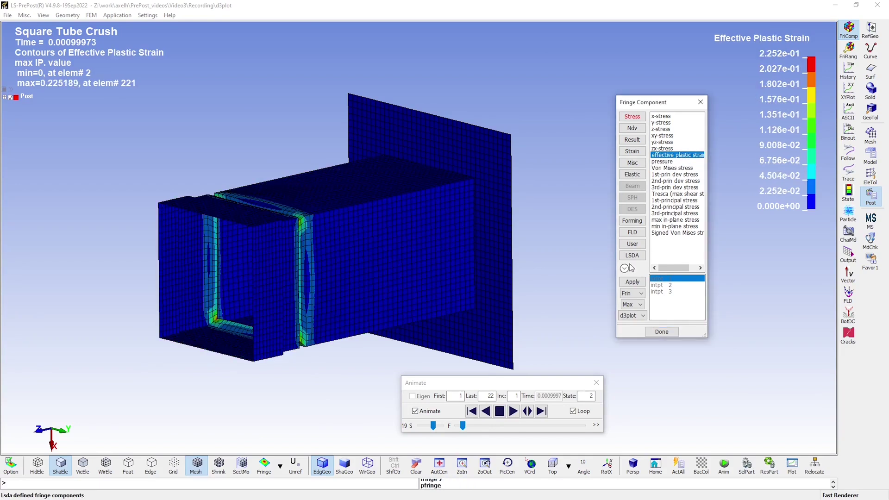
pyautogui.click(632, 281)
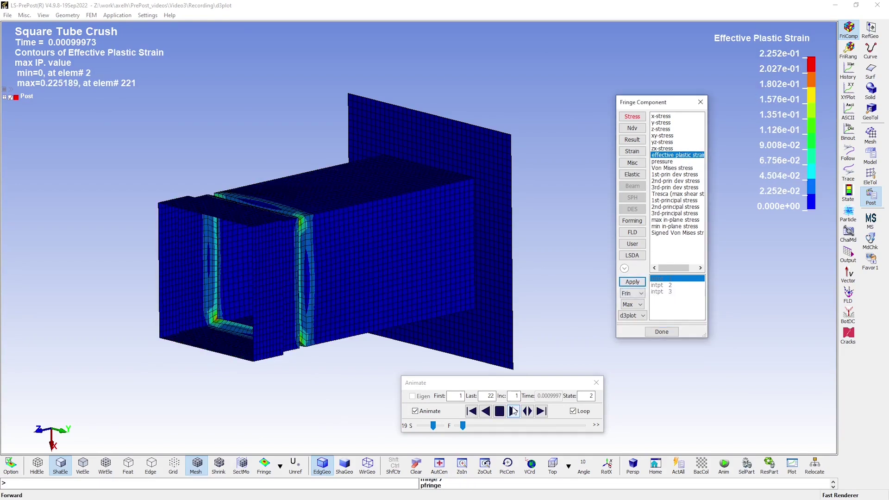
pyautogui.click(513, 411)
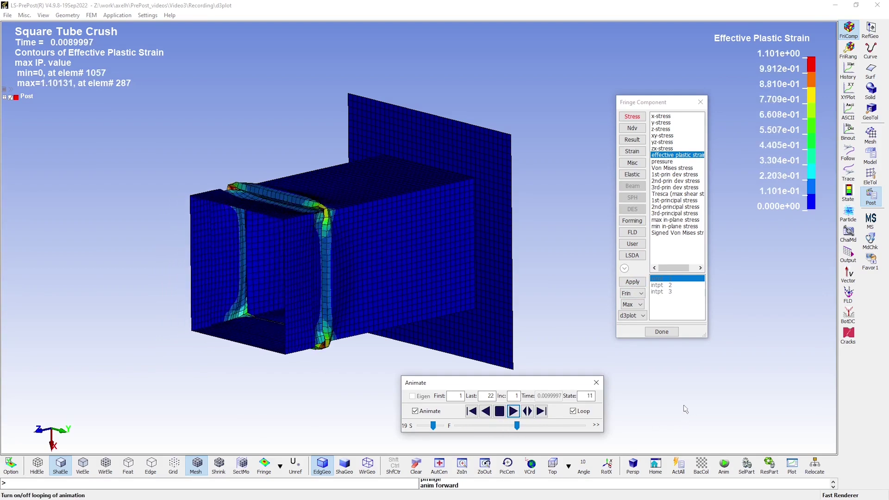
pyautogui.click(499, 411)
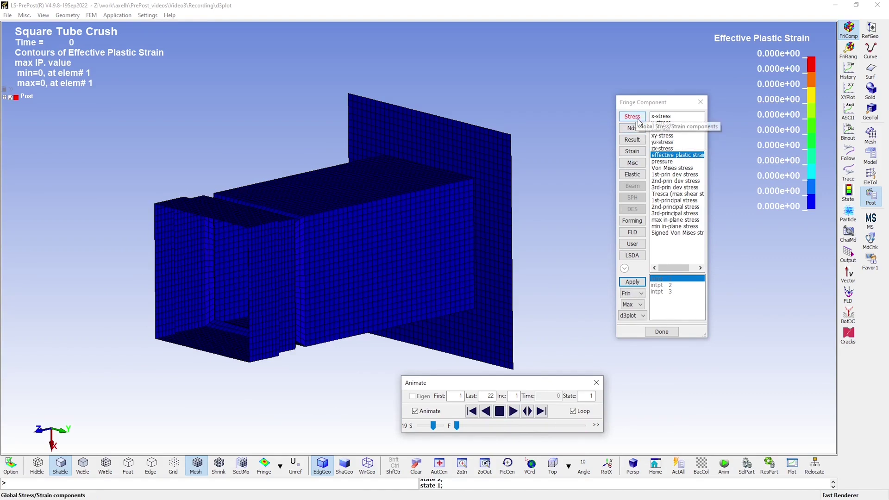
# Switch to Misc triaxiality factor (-p/vm) contours and replay the crush, stopping at state 1.
pyautogui.click(633, 165)
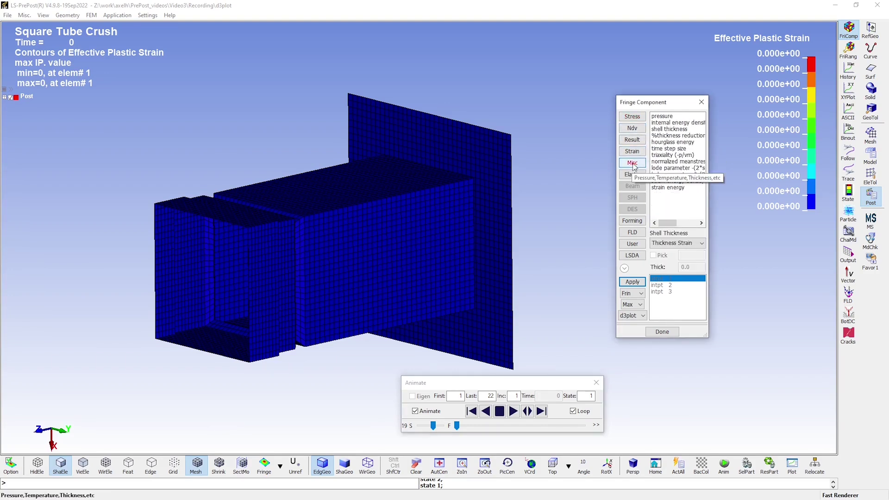
pyautogui.click(679, 155)
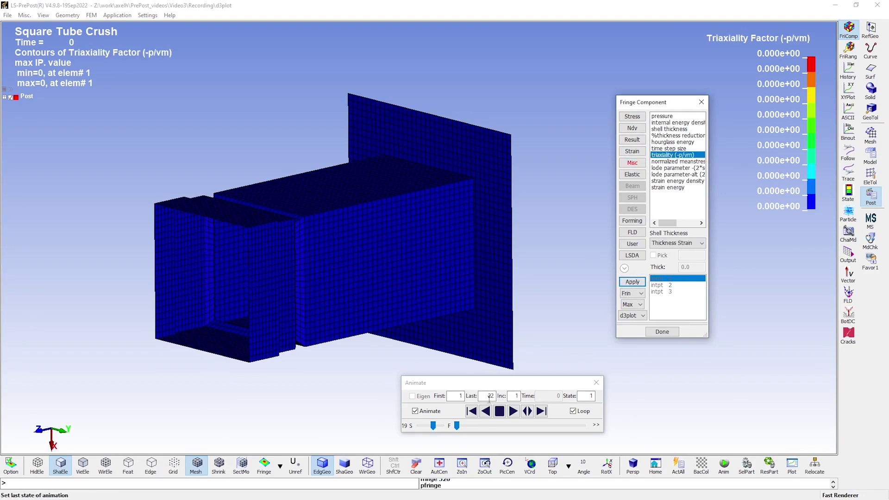
pyautogui.click(513, 411)
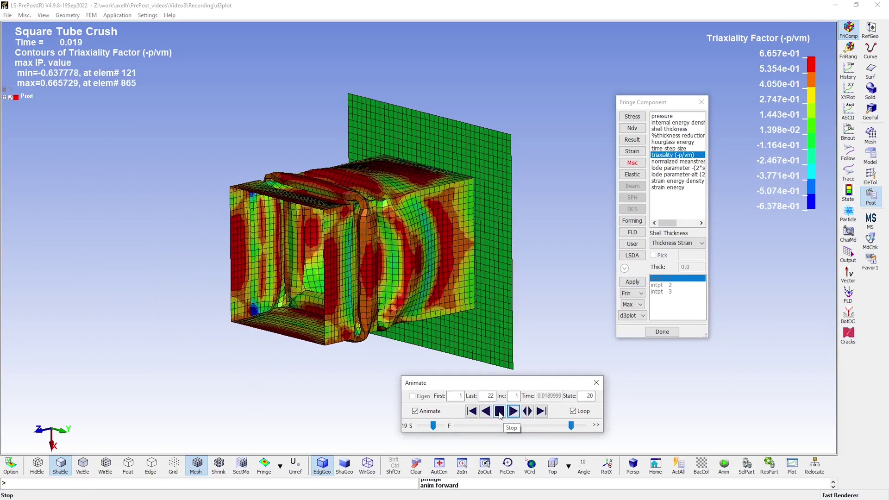
pyautogui.click(499, 411)
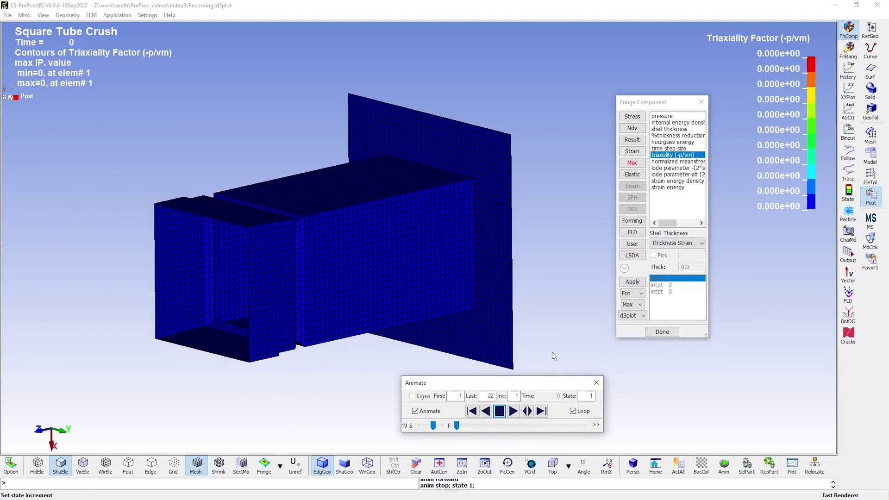
# Apply z-displacement contours, stop the crush at state 6 (min -20.8353), and open Fringe Range.
pyautogui.click(639, 130)
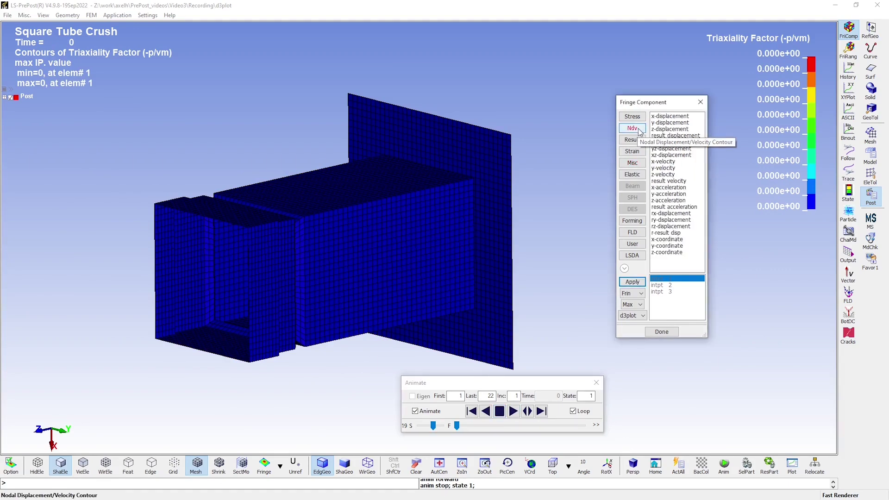
pyautogui.click(667, 129)
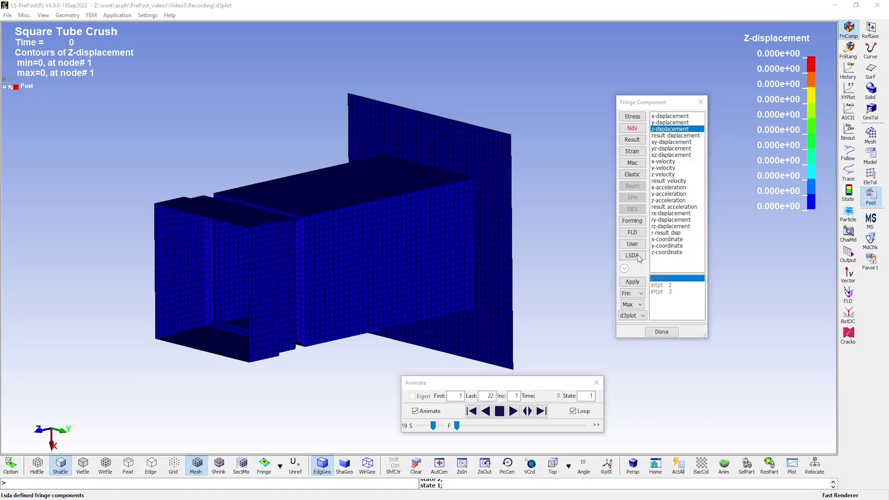
pyautogui.click(632, 282)
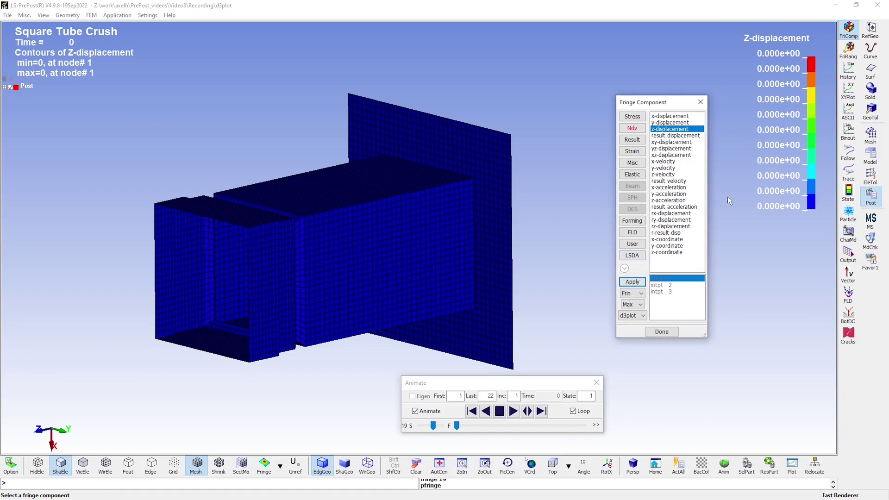
pyautogui.click(512, 412)
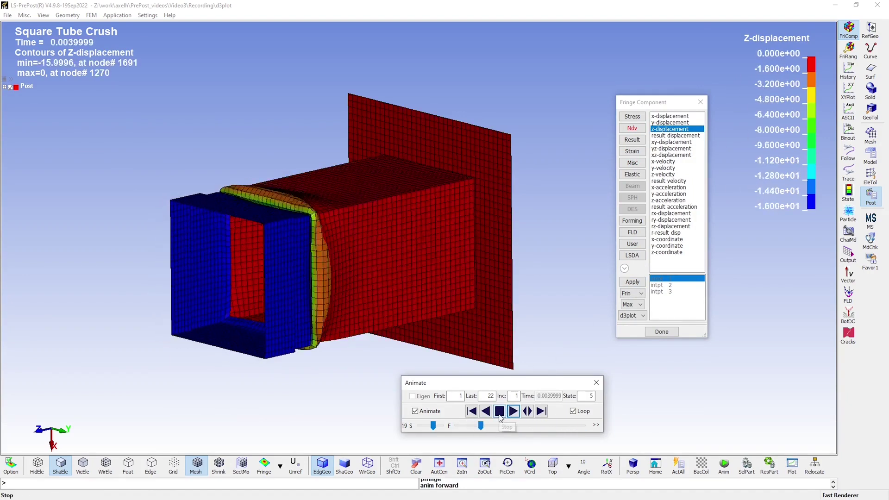
pyautogui.click(499, 414)
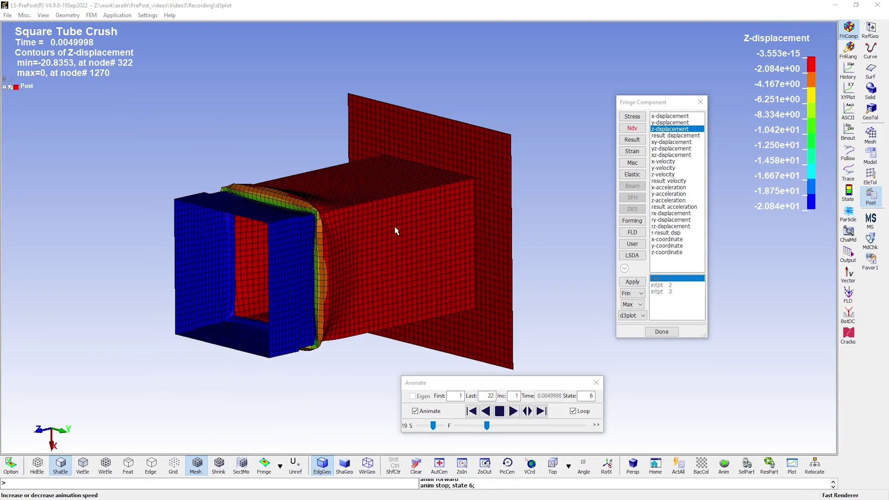
pyautogui.click(848, 48)
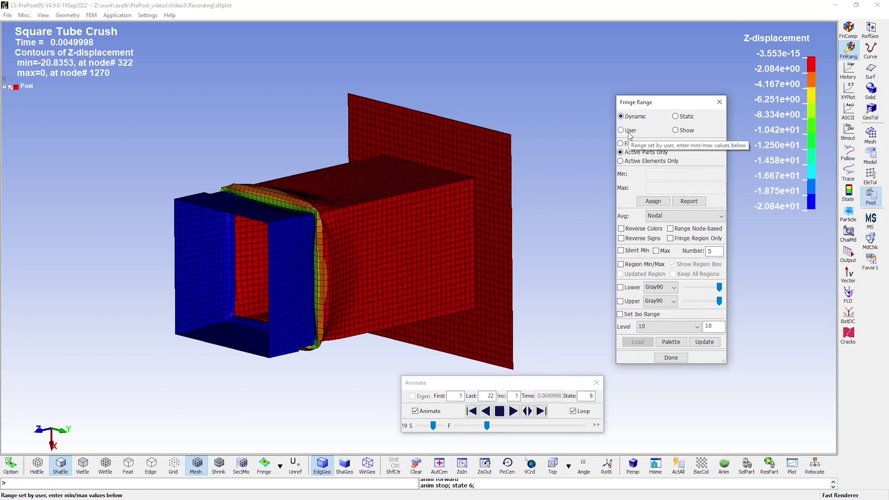
# Set a User fringe range from -80 to 0 and replay the crush from state 1.
pyautogui.click(630, 134)
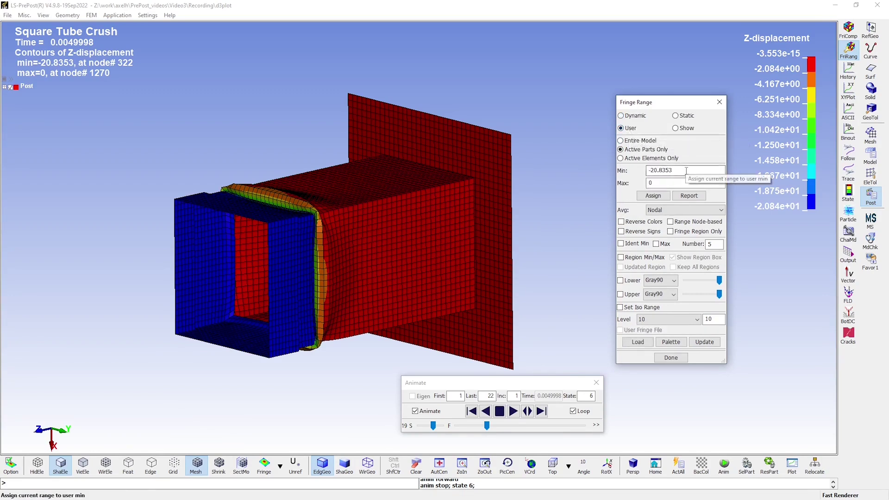
pyautogui.moveTo(686, 171); pyautogui.dragTo(645, 176)
pyautogui.write('-80')
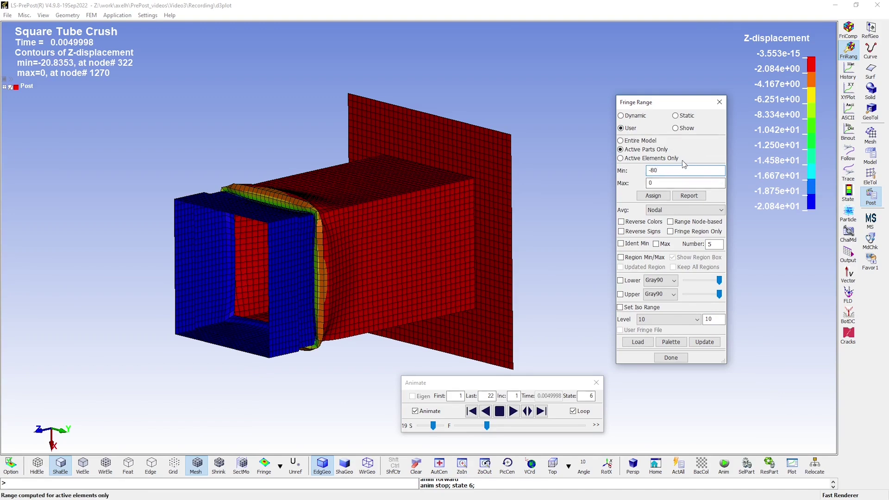
pyautogui.click(703, 343)
pyautogui.moveTo(486, 425); pyautogui.dragTo(433, 430)
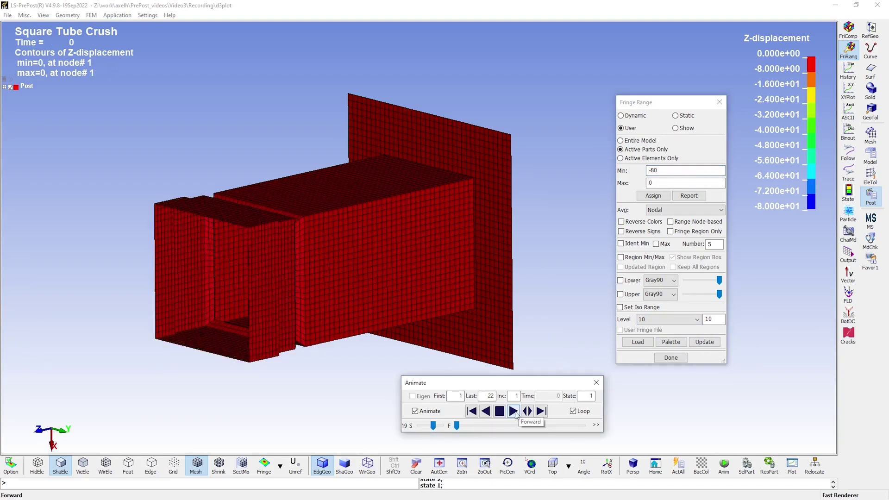
pyautogui.click(512, 411)
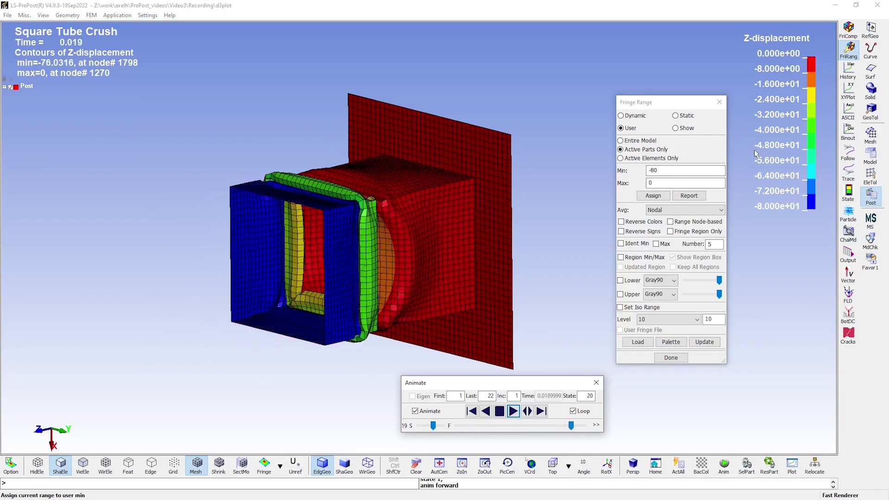
# Close the Fringe Range and Fringe Component panels and open the History dialog.
pyautogui.click(671, 358)
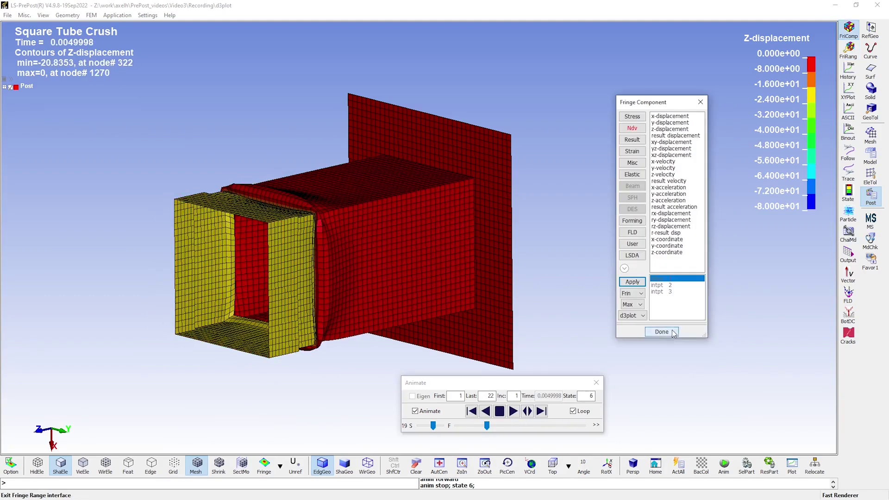
pyautogui.click(672, 332)
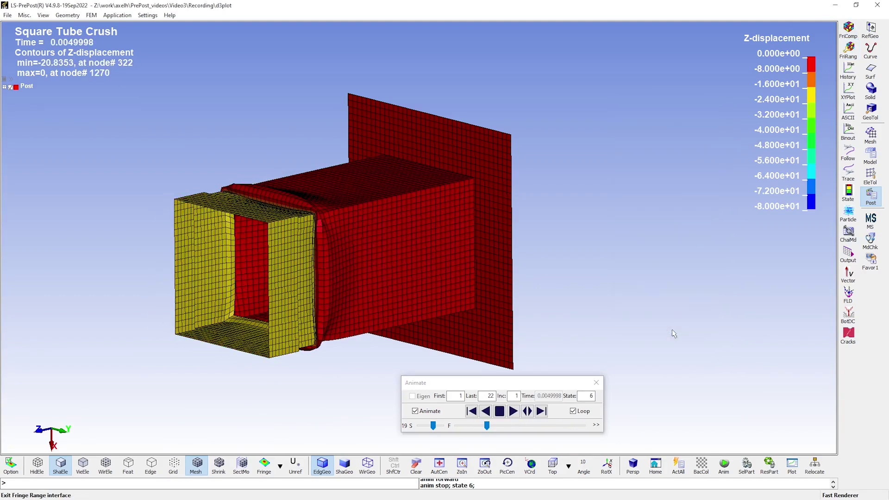
pyautogui.click(849, 72)
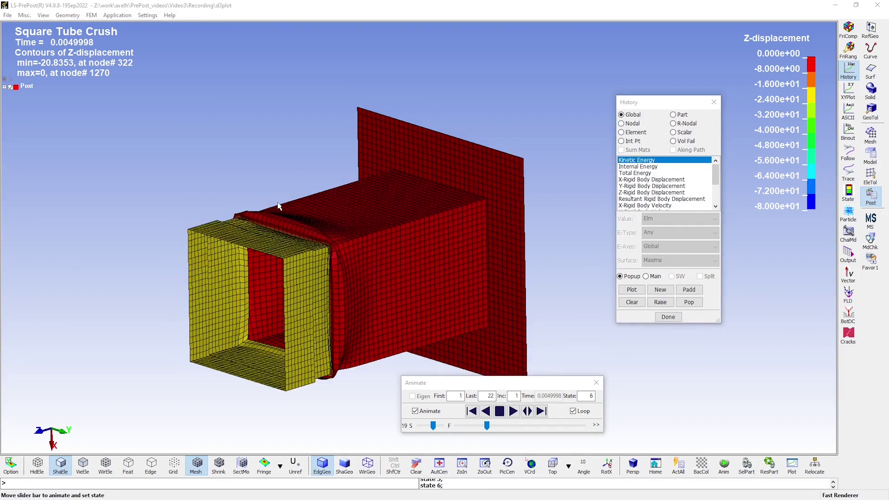
# Plot the X-stress element history of one side-wall element picked at state 1.
pyautogui.click(638, 134)
pyautogui.moveTo(486, 426); pyautogui.dragTo(457, 426)
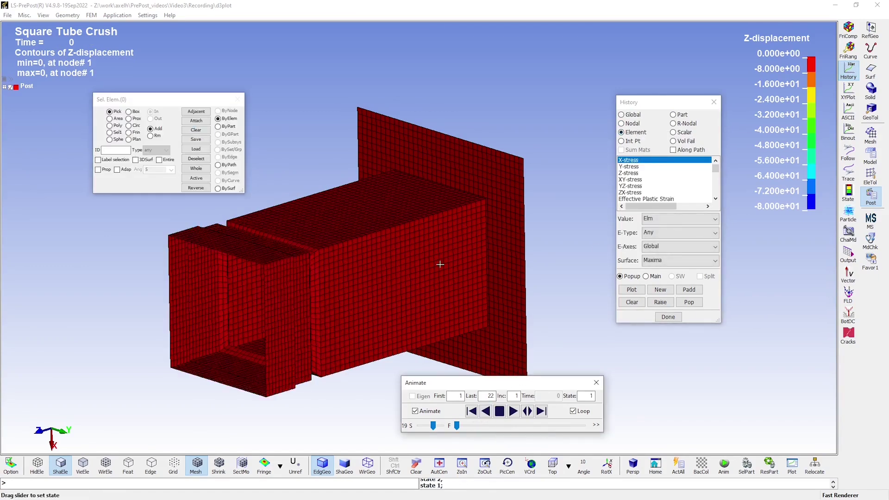
pyautogui.moveTo(616, 287); pyautogui.dragTo(594, 288)
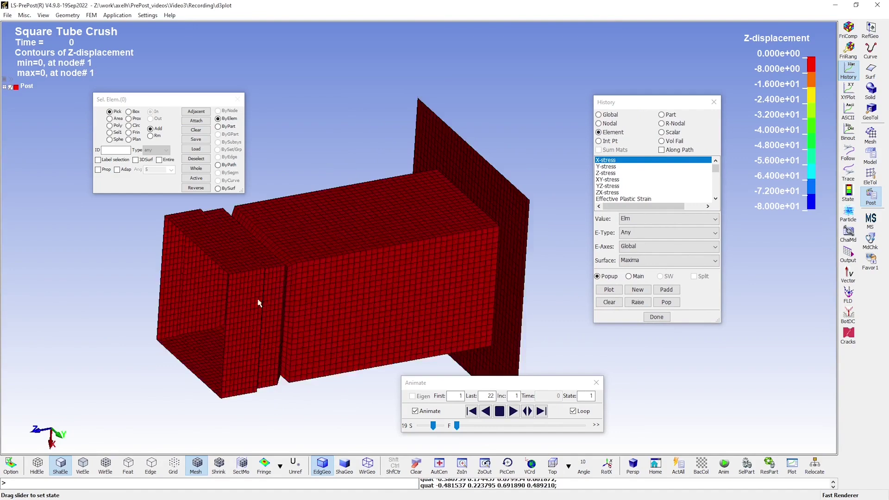
pyautogui.scroll(3, 293, 286)
pyautogui.scroll(1, 293, 286)
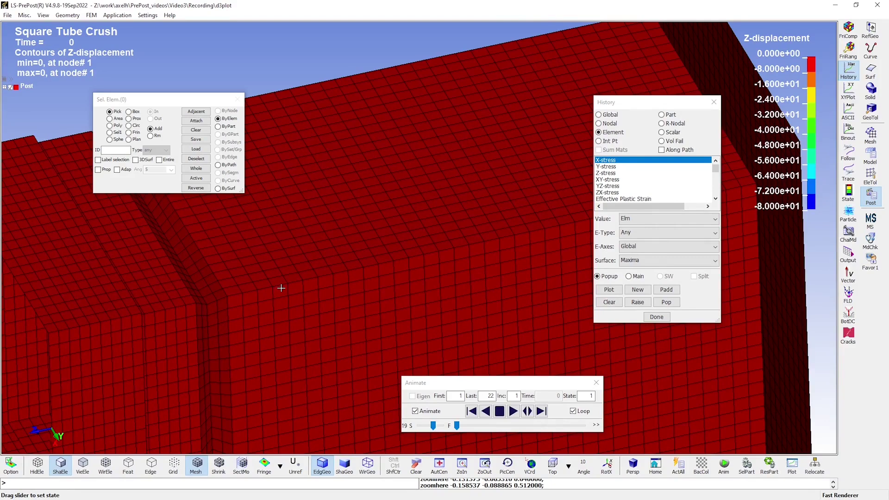
pyautogui.click(281, 288)
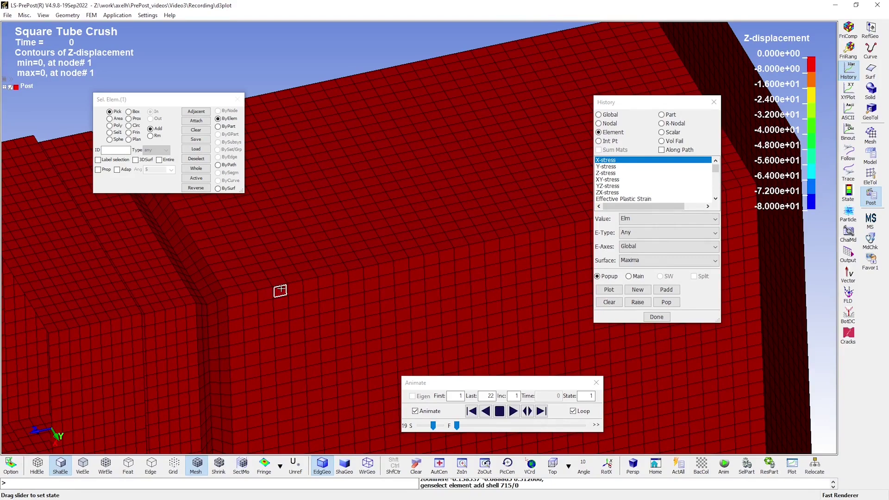
pyautogui.click(611, 289)
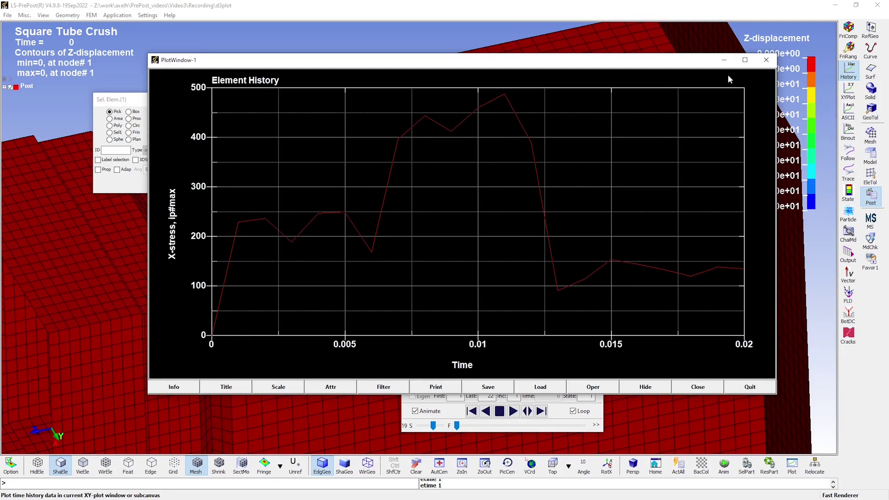
# Add the Z-stress curve to the element's stress plot, then close that plot.
pyautogui.moveTo(671, 63); pyautogui.dragTo(713, 349)
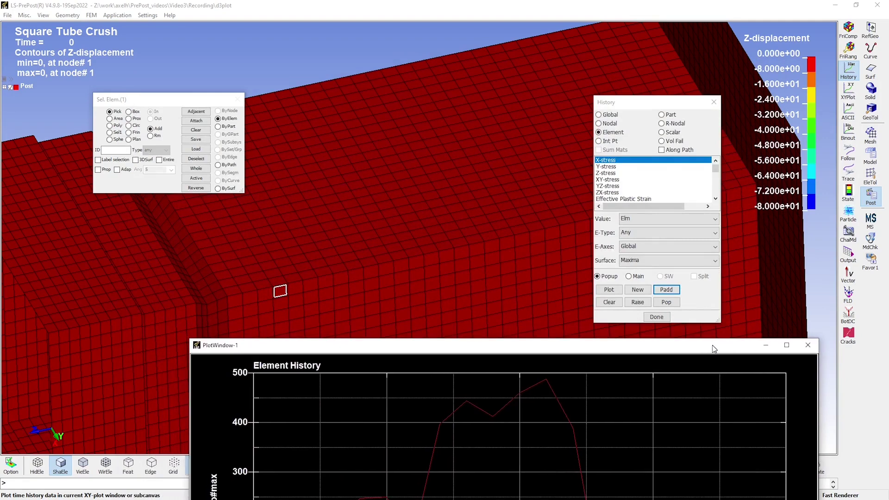
pyautogui.click(613, 167)
pyautogui.keyDown('ctrl'); pyautogui.click(607, 173); pyautogui.keyUp('ctrl')
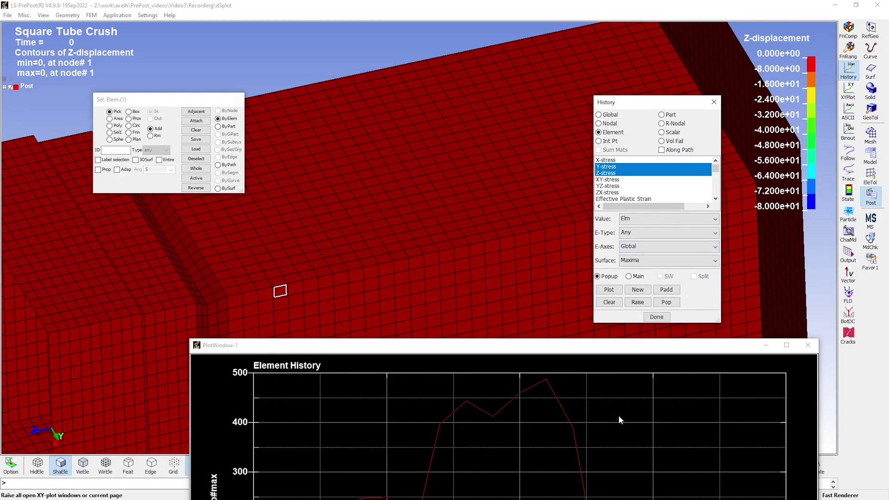
pyautogui.click(666, 290)
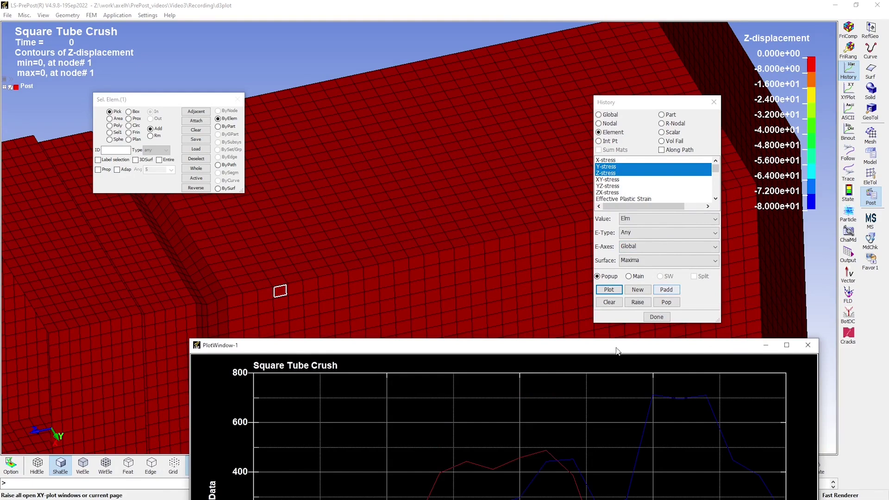
pyautogui.moveTo(607, 351); pyautogui.dragTo(571, 69)
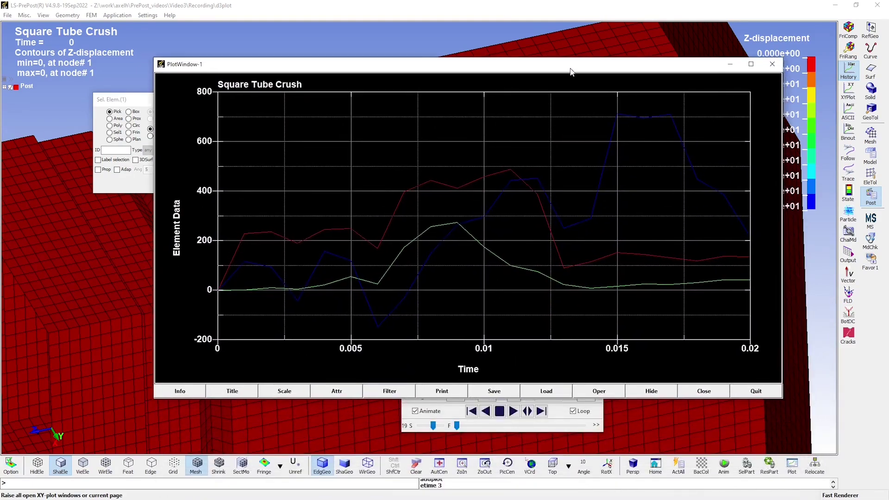
pyautogui.click(771, 64)
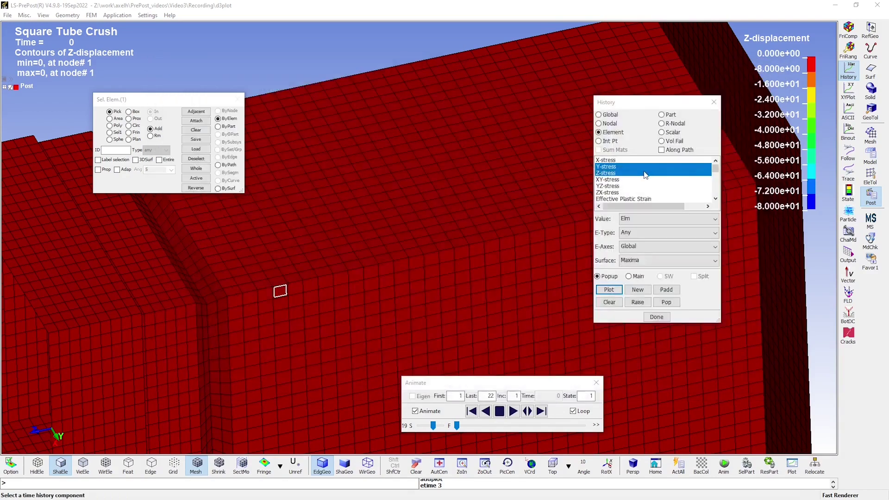
# Plot X-, Y- and Z-stress histories together in one plot, then close it.
pyautogui.click(617, 161)
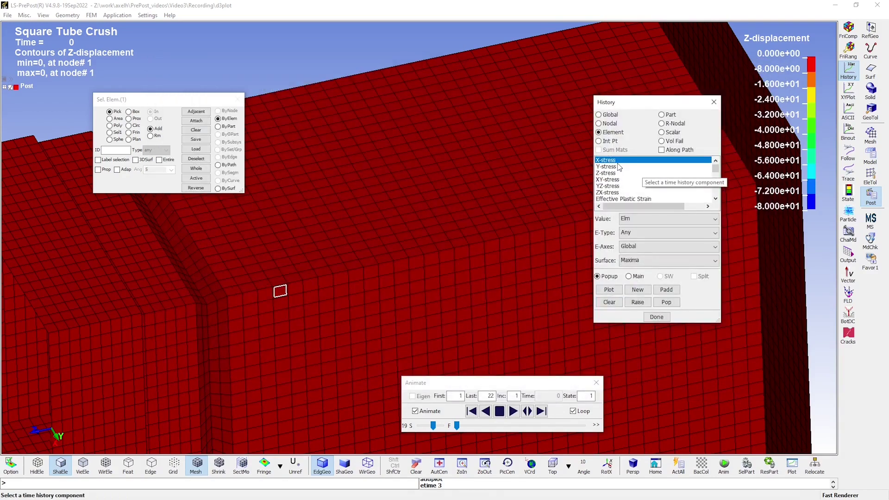
pyautogui.keyDown('shift'); pyautogui.click(612, 174); pyautogui.keyUp('shift')
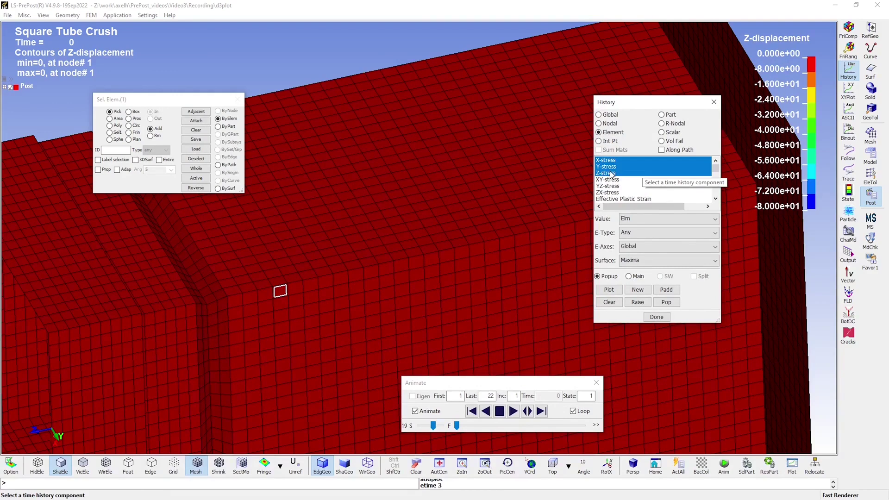
pyautogui.click(609, 290)
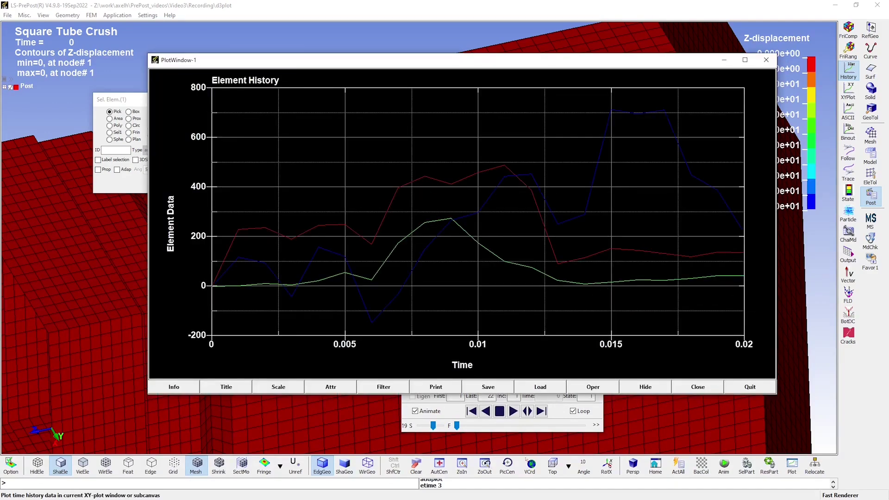
pyautogui.click(750, 386)
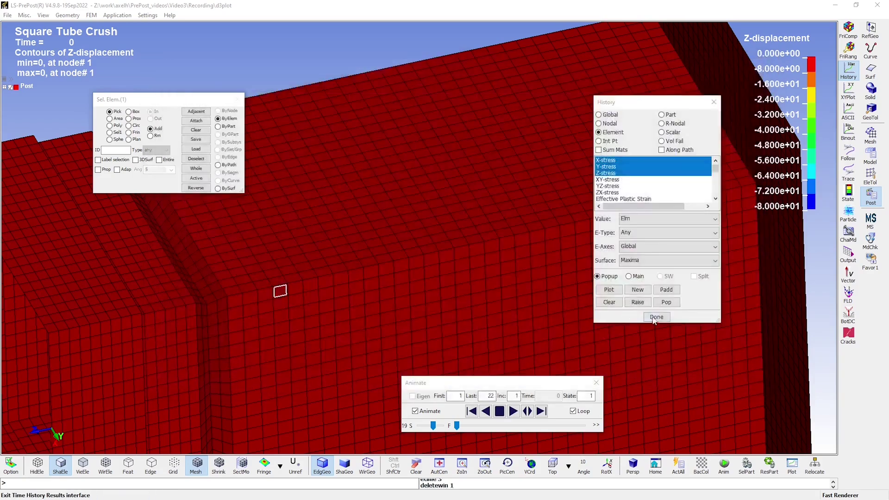
# Plot element 715's Effective Plastic Strain time history.
pyautogui.click(655, 319)
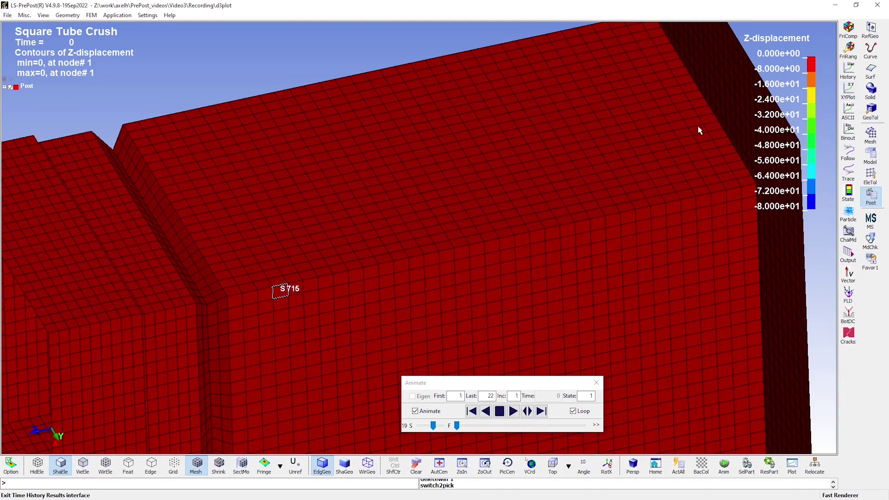
pyautogui.click(848, 69)
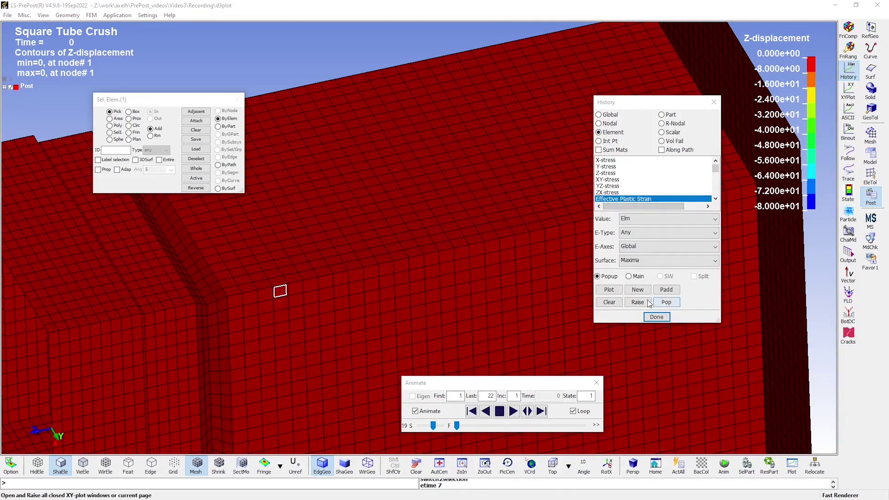
pyautogui.click(609, 289)
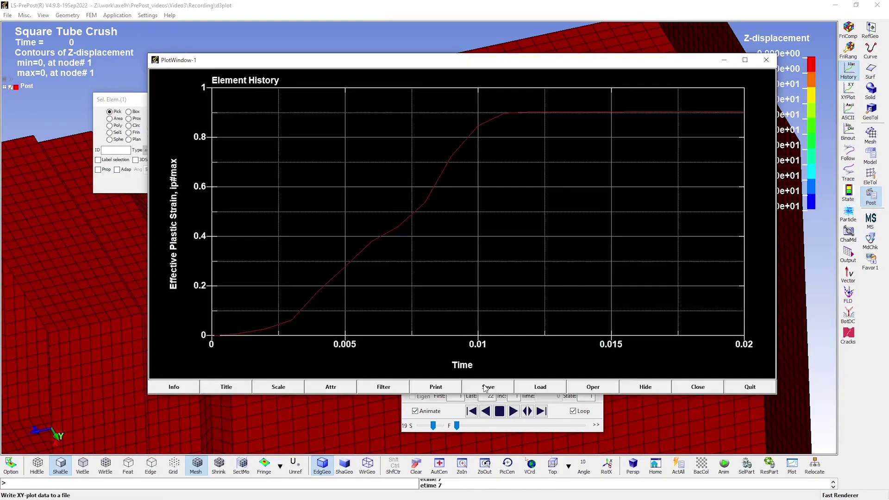
# Save the strain curve as file eff_plastic_strain and close the plot window.
pyautogui.click(486, 387)
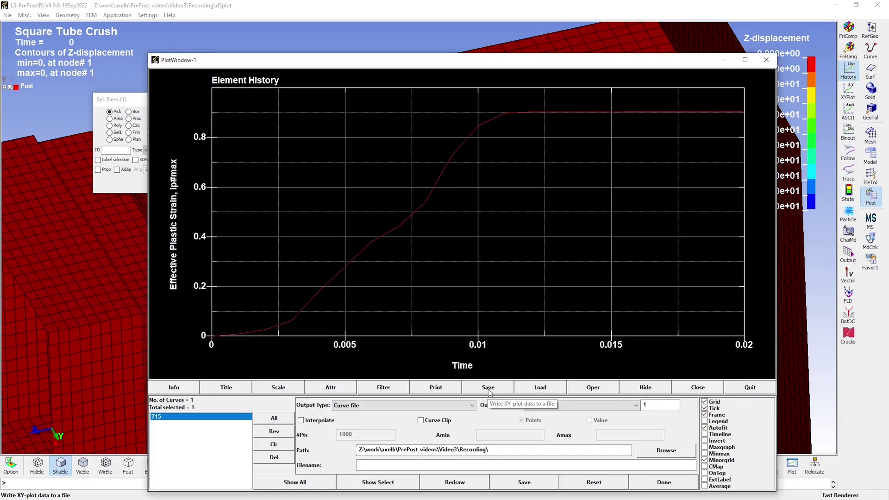
pyautogui.click(417, 463)
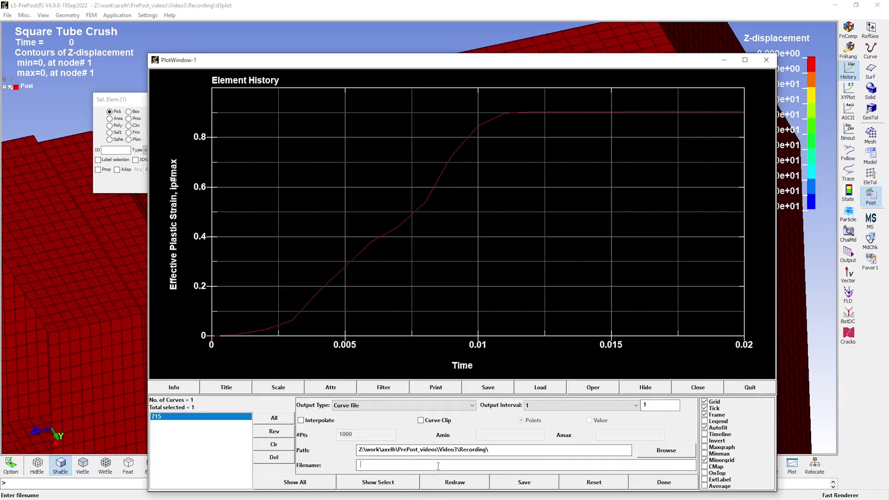
pyautogui.write('eff_plastic_strain')
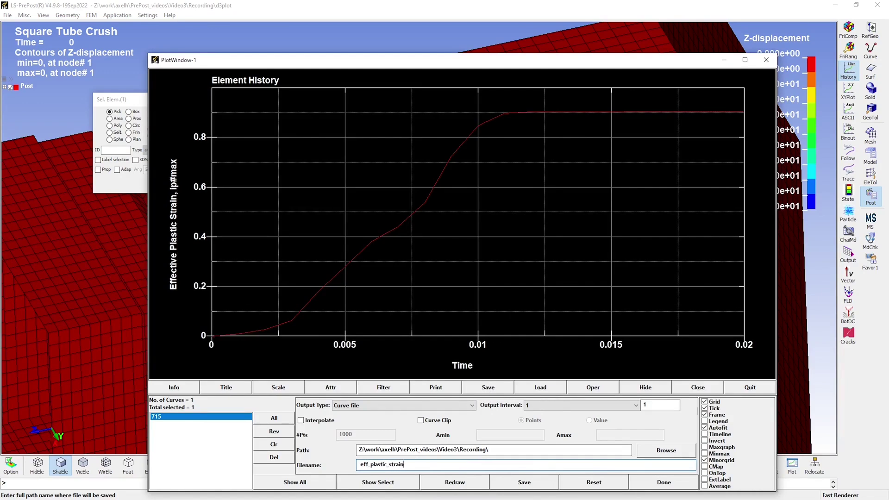
pyautogui.click(537, 484)
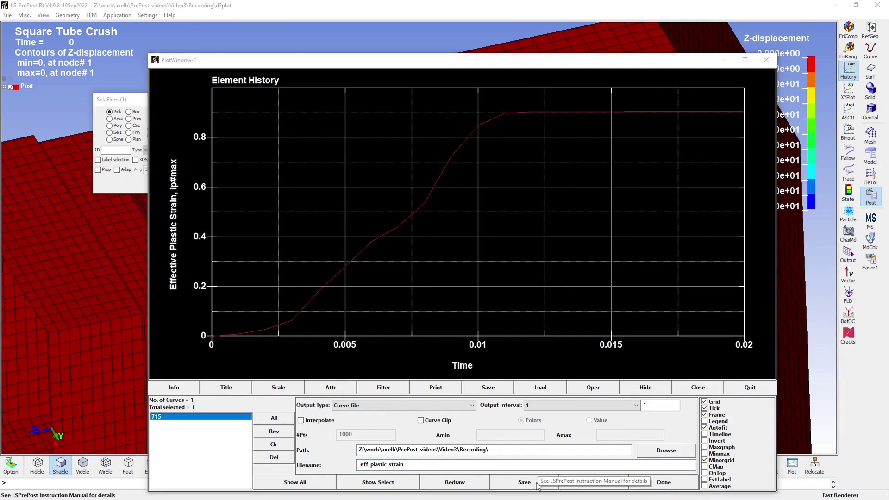
pyautogui.click(666, 481)
pyautogui.click(763, 64)
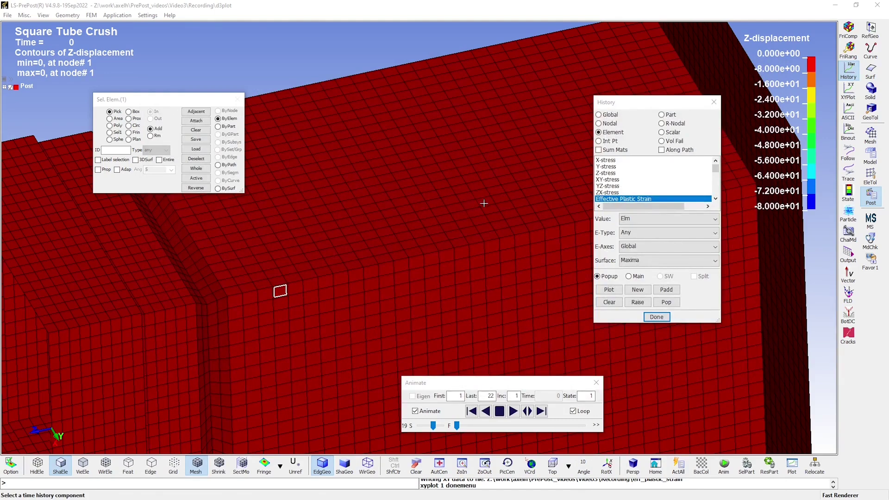
# Plot element 715's Effective Stress (v-m) time history.
pyautogui.scroll(-1, 648, 196)
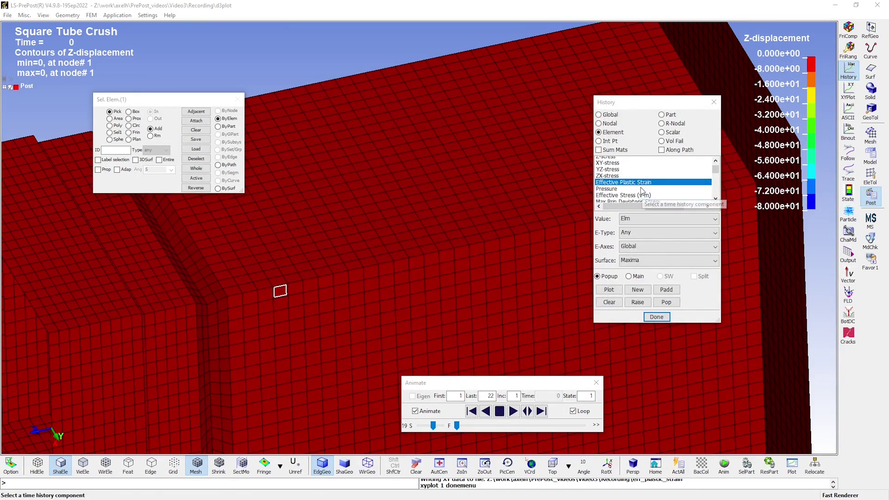
pyautogui.click(645, 193)
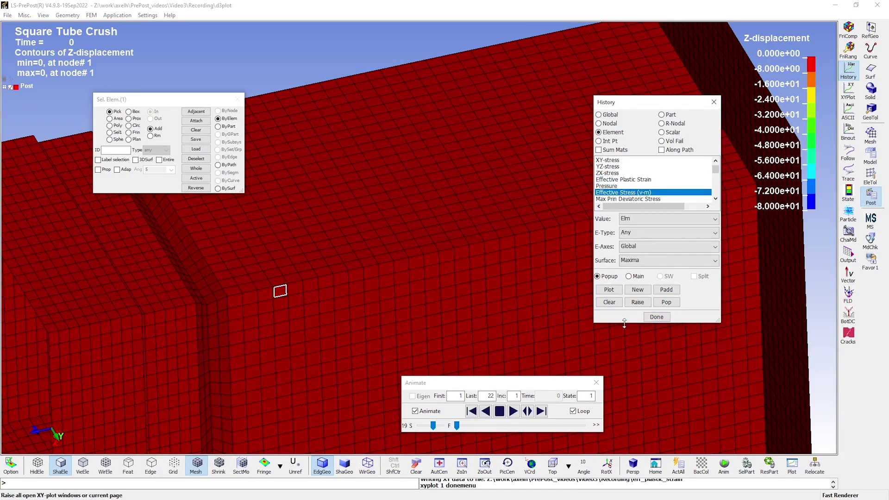
pyautogui.click(608, 290)
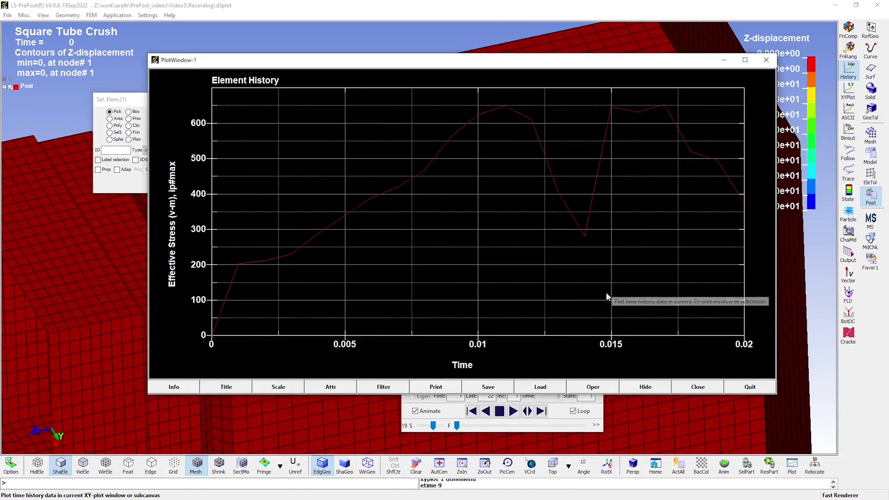
# Save the stress curve as Curve file eff_stress and close the plot.
pyautogui.click(490, 387)
pyautogui.click(415, 465)
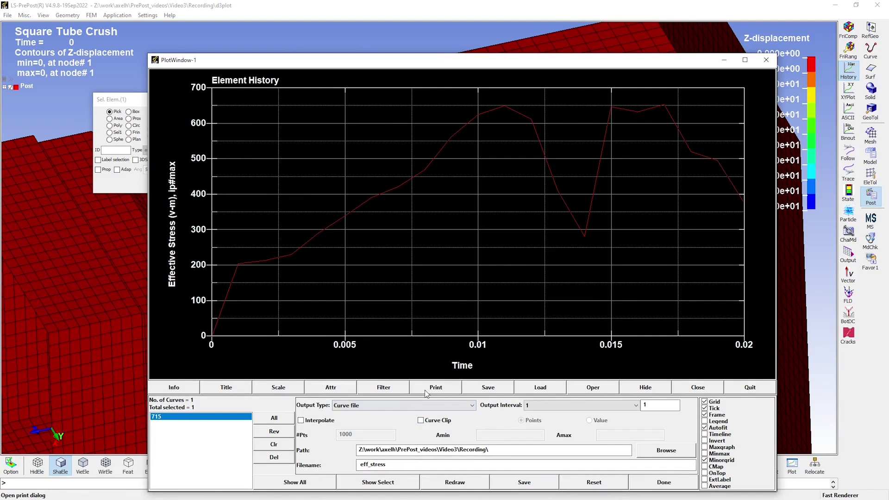
pyautogui.click(465, 406)
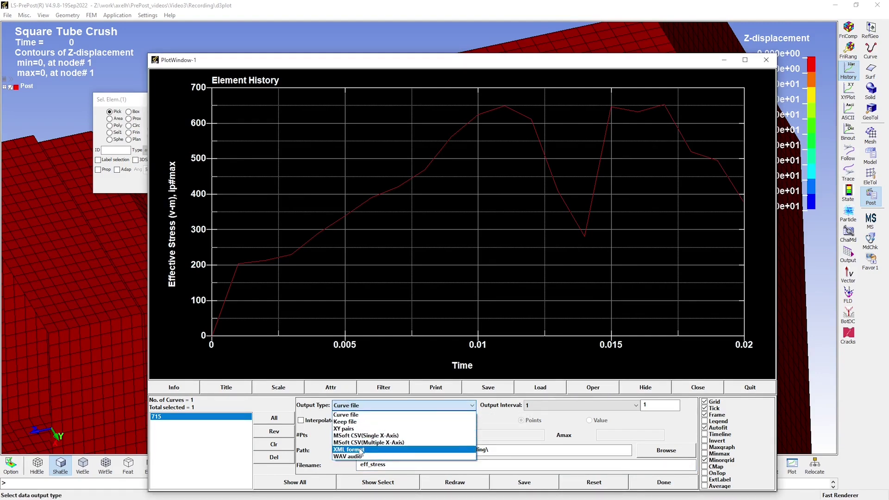
pyautogui.click(472, 405)
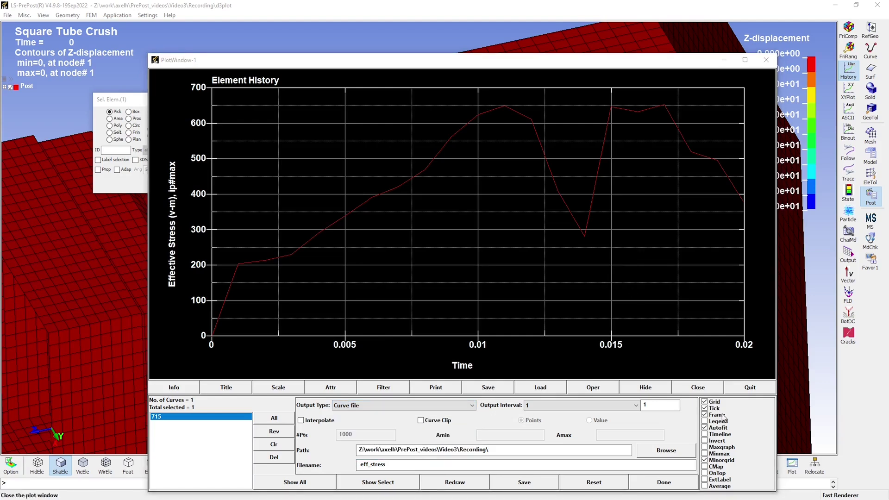
pyautogui.click(663, 482)
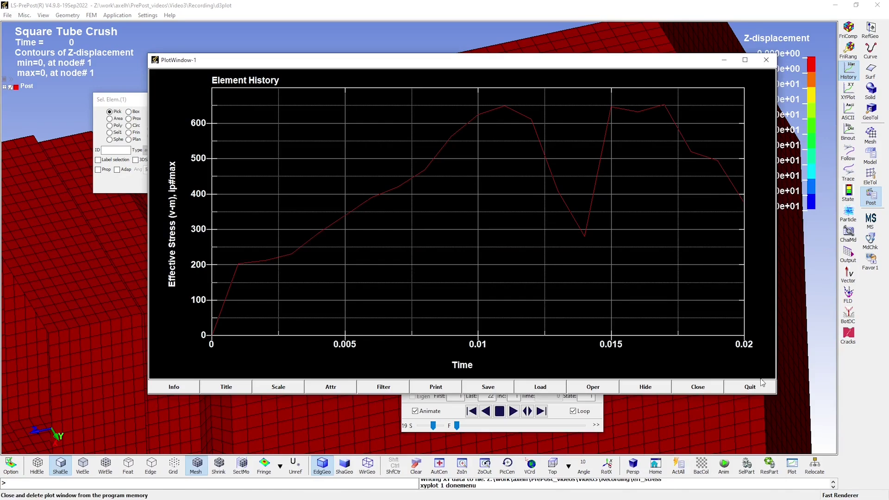
pyautogui.click(762, 385)
pyautogui.click(663, 313)
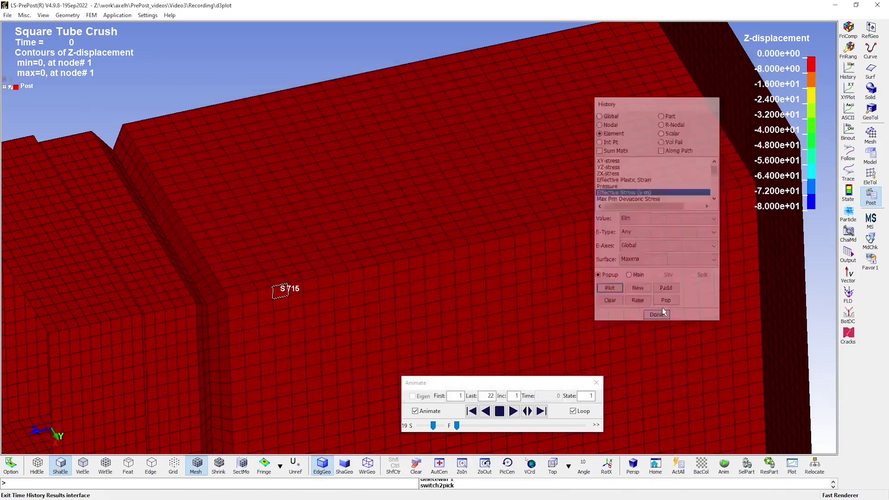
# Open the XY Plot tool and load curve files eff_plastic_strain and eff_stress.
pyautogui.click(848, 91)
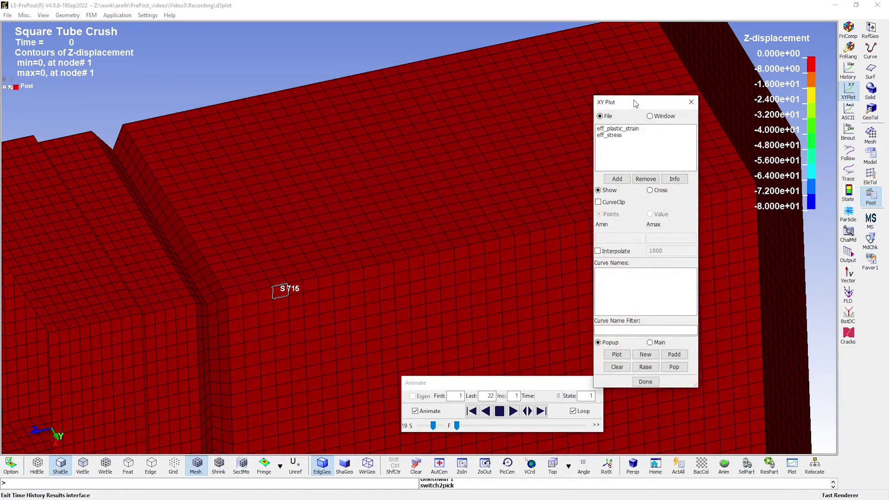
pyautogui.click(615, 115)
pyautogui.click(585, 139)
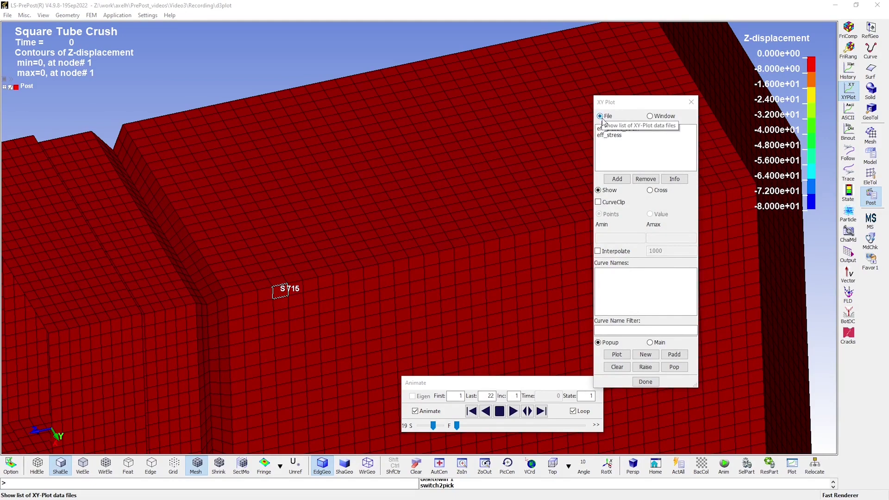
pyautogui.click(612, 179)
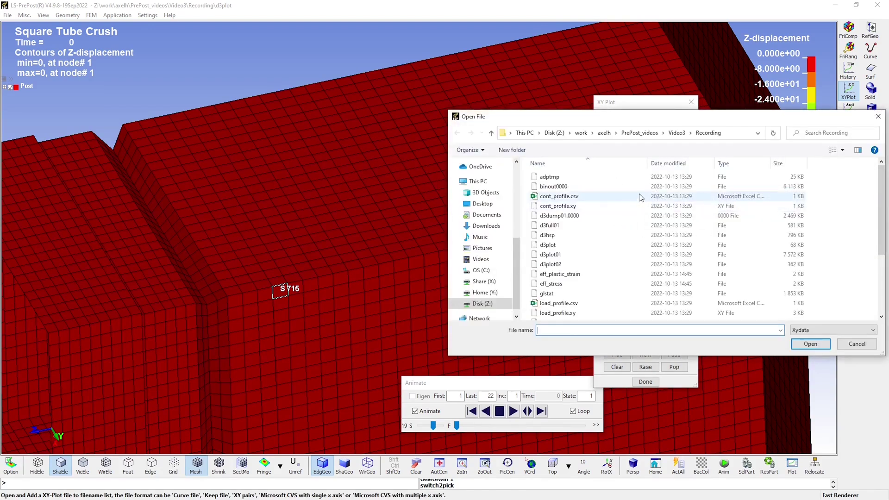
pyautogui.click(559, 274)
pyautogui.keyDown('shift'); pyautogui.click(551, 284); pyautogui.keyUp('shift')
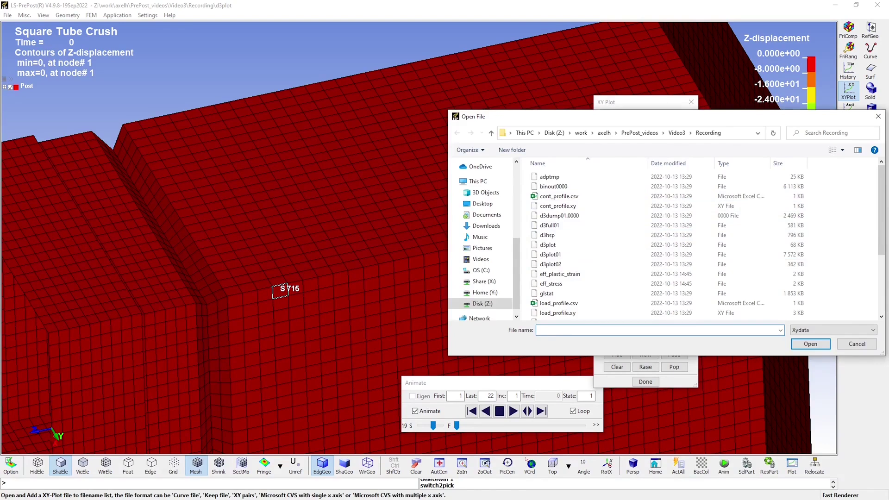
pyautogui.press('Return')
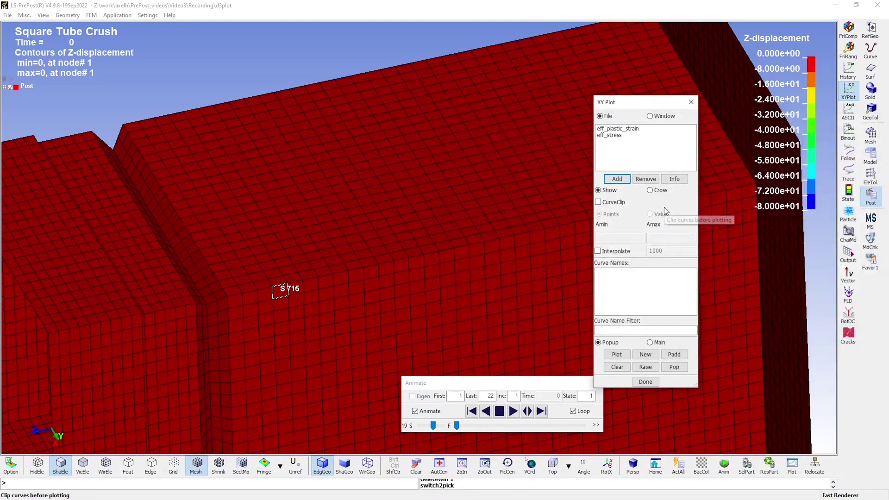
# Cross-plot eff_stress (Y) against eff_plastic_strain (X).
pyautogui.click(654, 191)
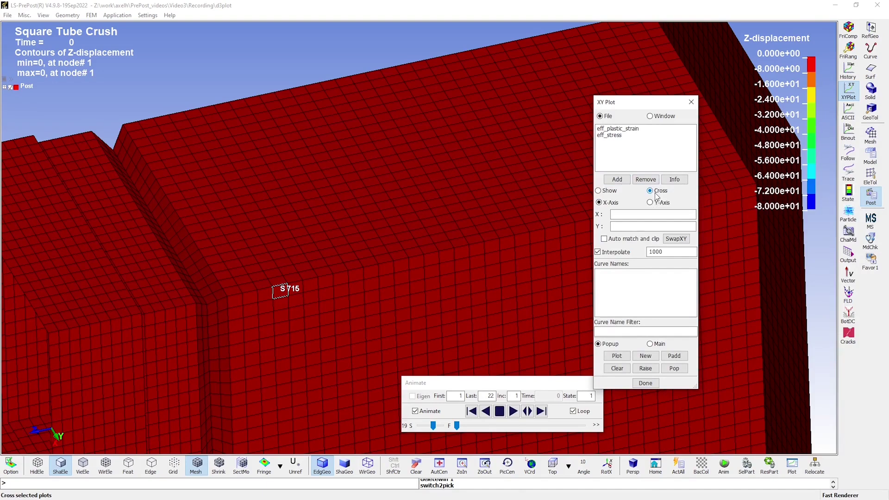
pyautogui.doubleClick(635, 130)
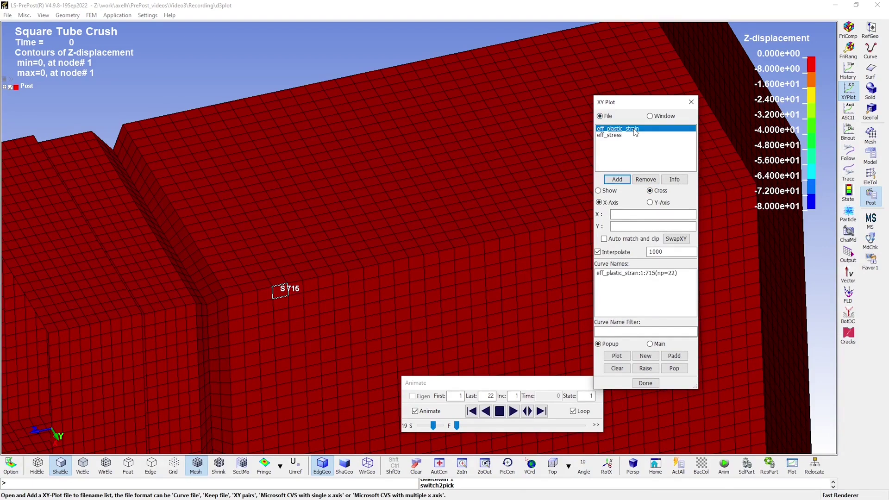
pyautogui.click(639, 274)
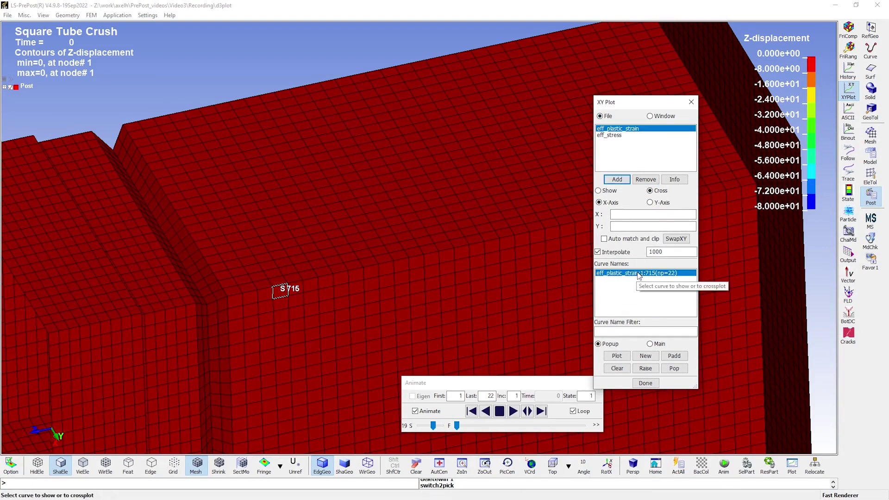
pyautogui.doubleClick(619, 135)
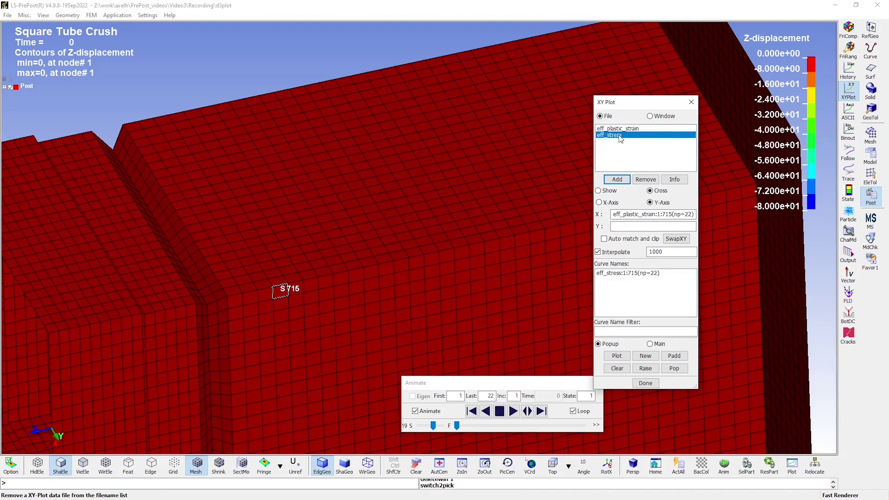
pyautogui.click(624, 274)
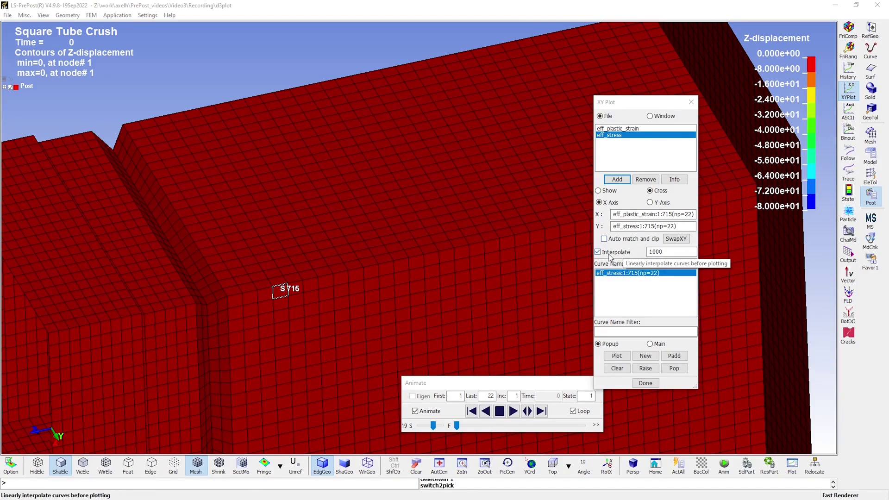
pyautogui.click(617, 356)
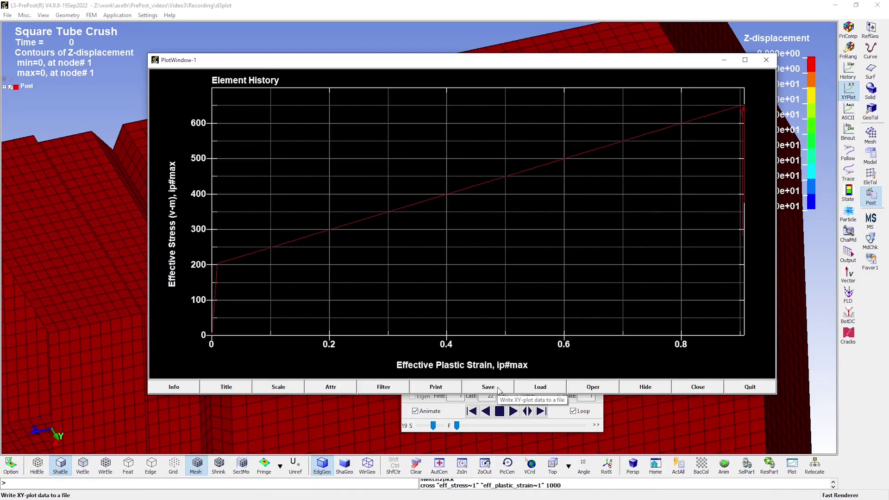
# Save the cross-plot as curve file eff_stress_eff_plastic_strain and close the plot.
pyautogui.click(488, 387)
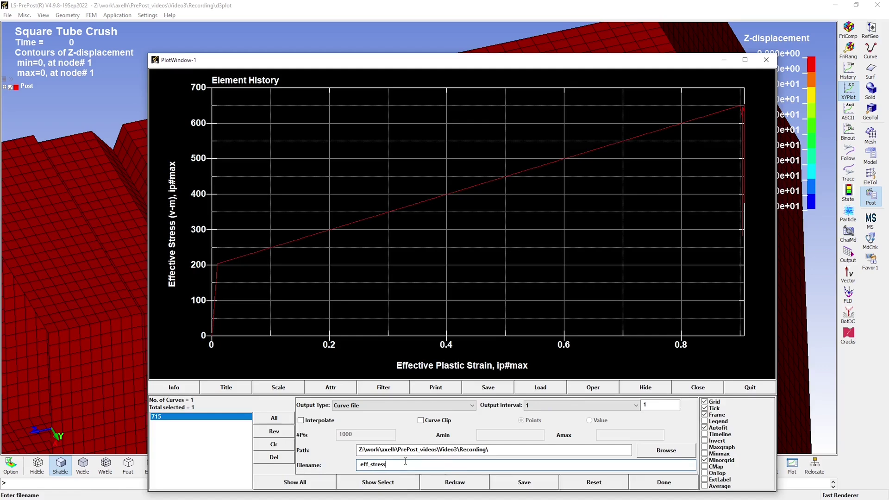
pyautogui.write('_eff_plastic_strain')
pyautogui.click(519, 484)
pyautogui.click(664, 482)
pyautogui.click(750, 440)
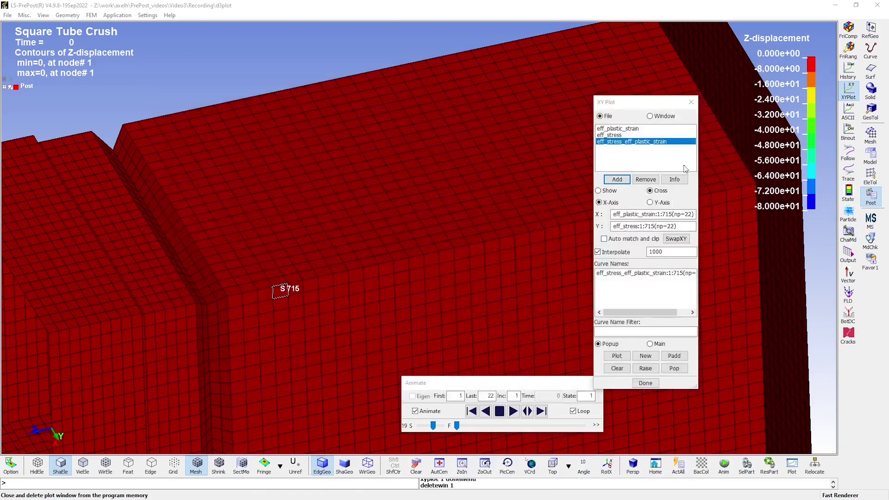
# Exit the XY Plot dialog with Done, returning to the tube model view.
pyautogui.click(648, 383)
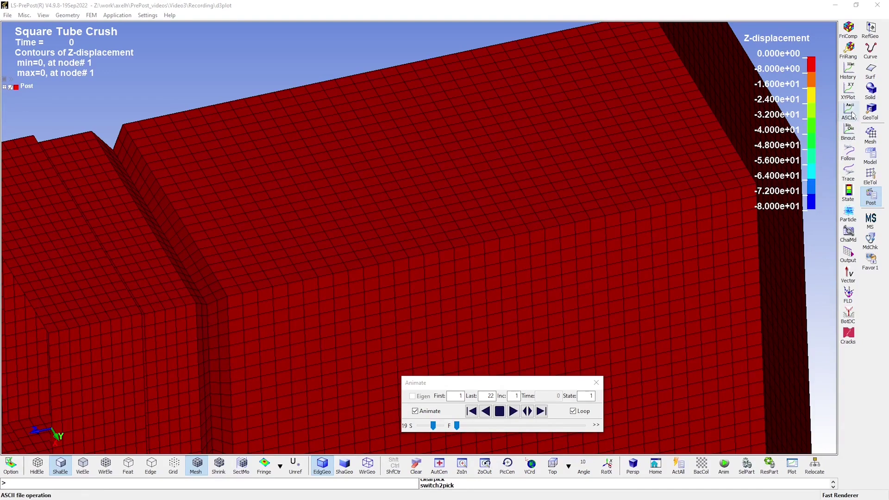
# Load binout0000 in the Binout reader and make it the active file.
pyautogui.click(849, 131)
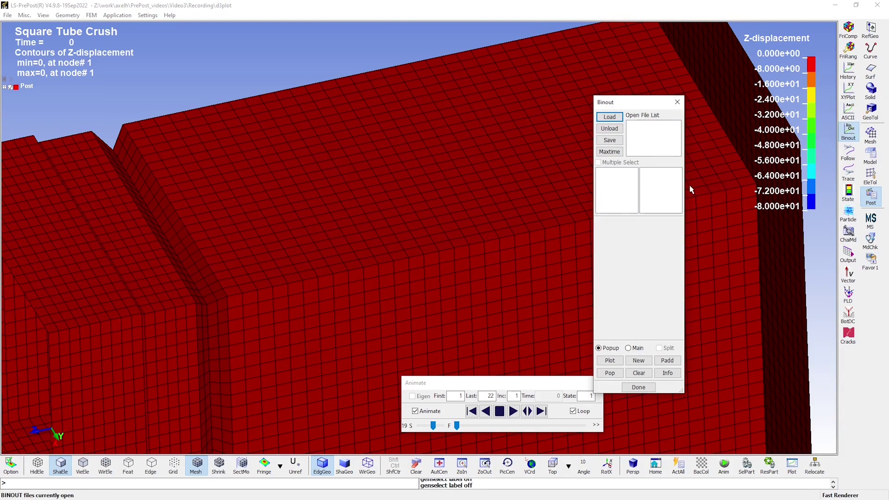
pyautogui.click(617, 118)
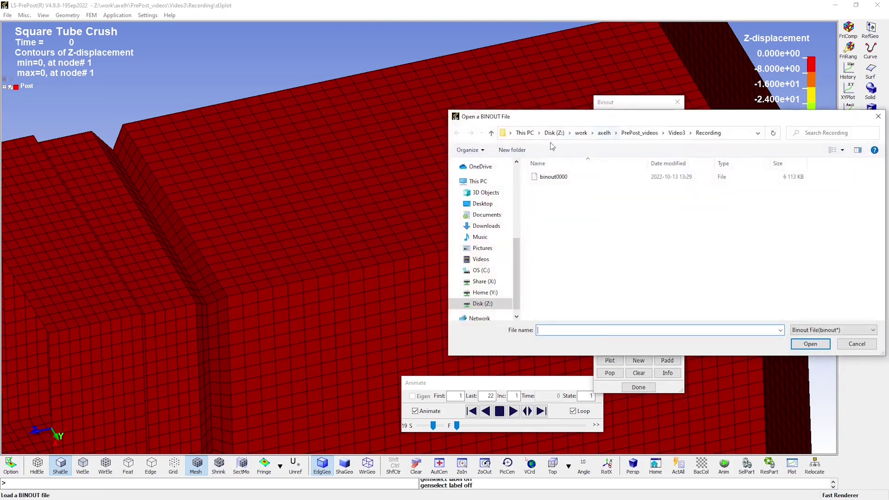
pyautogui.doubleClick(553, 178)
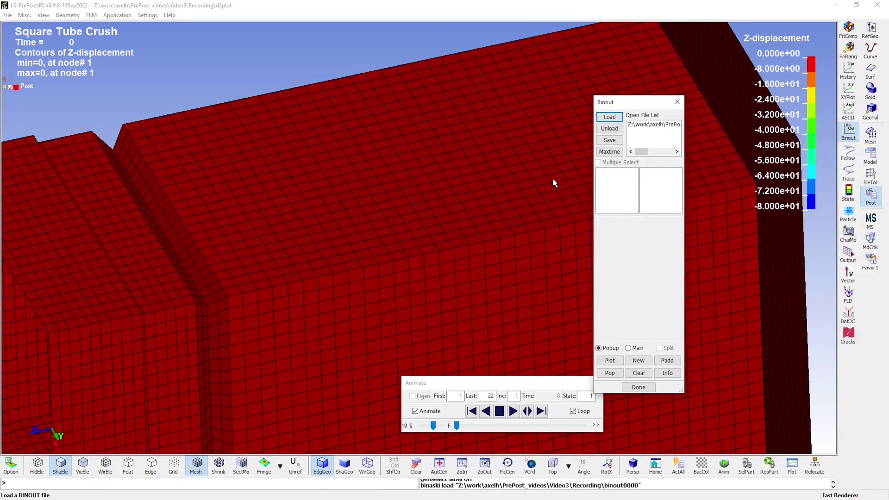
pyautogui.click(654, 124)
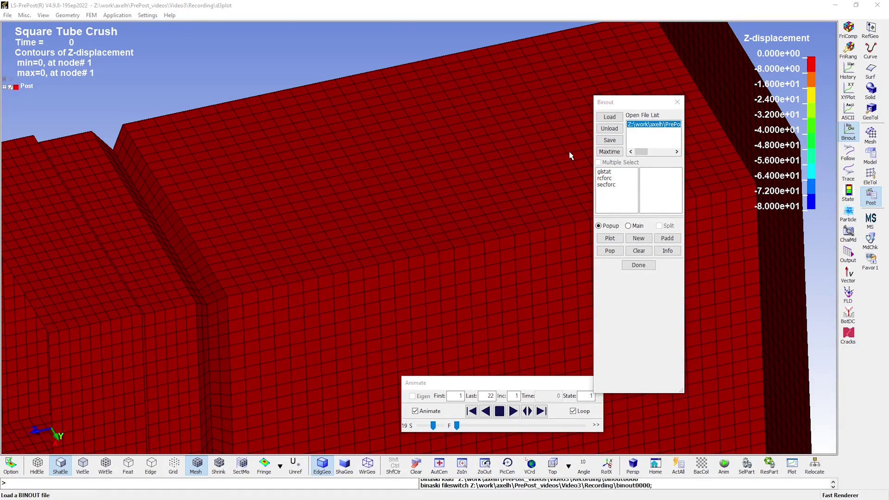
# Plot glstat internal_energy, kinetic_energy and total_energy together.
pyautogui.click(610, 172)
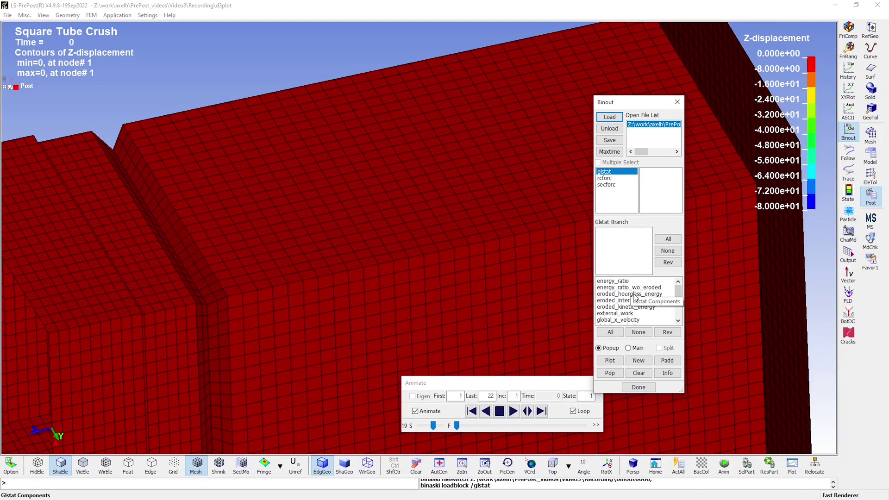
pyautogui.scroll(-2, 641, 299)
pyautogui.click(621, 300)
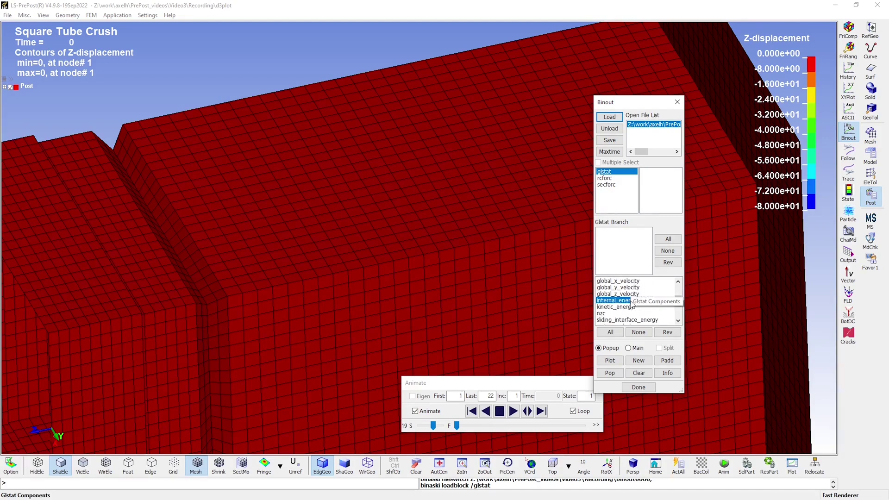
pyautogui.keyDown('ctrl'); pyautogui.click(633, 307); pyautogui.keyUp('ctrl')
pyautogui.scroll(-1, 635, 306)
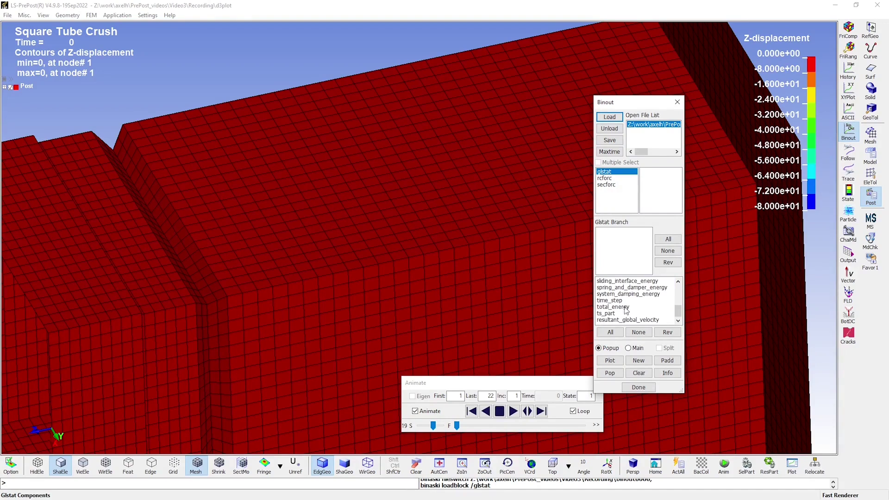
pyautogui.click(620, 307)
pyautogui.click(610, 360)
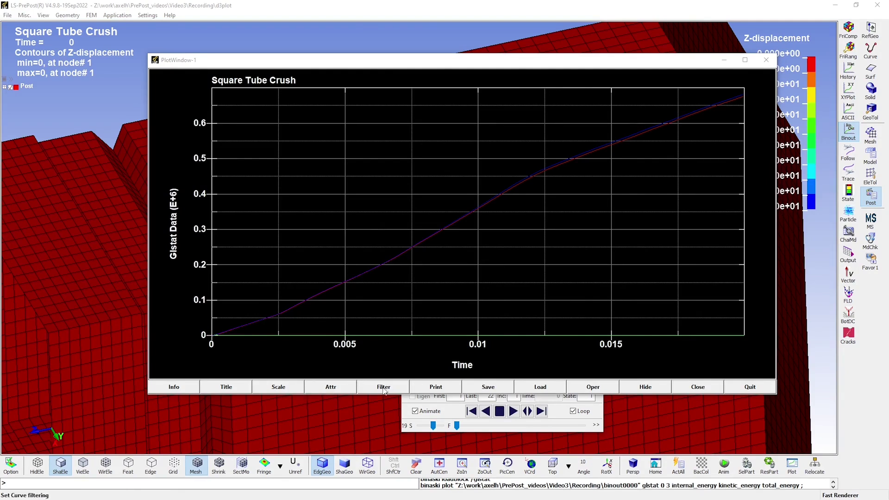
# Turn on Legend and Minmax labels for the energy plot, then close it.
pyautogui.click(231, 390)
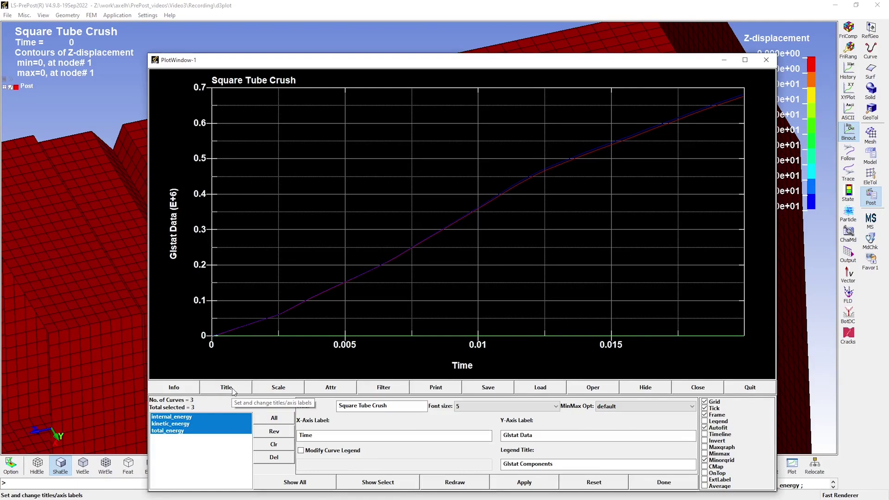
pyautogui.click(716, 422)
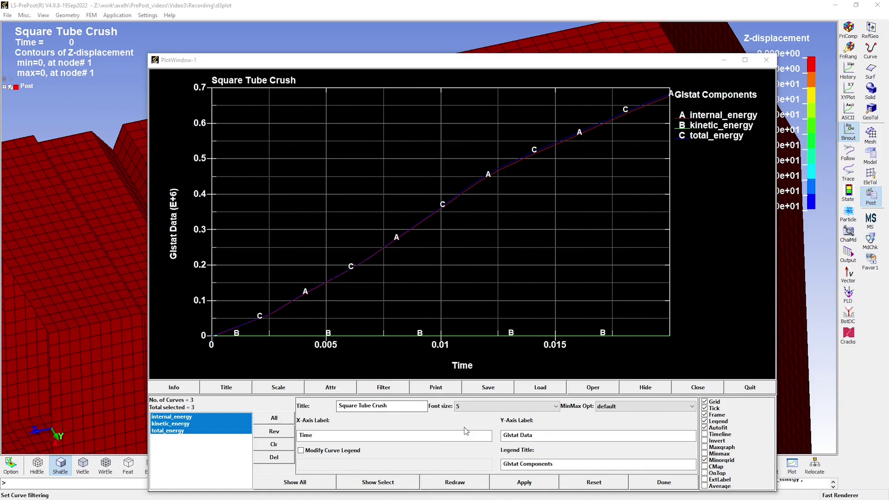
pyautogui.click(720, 454)
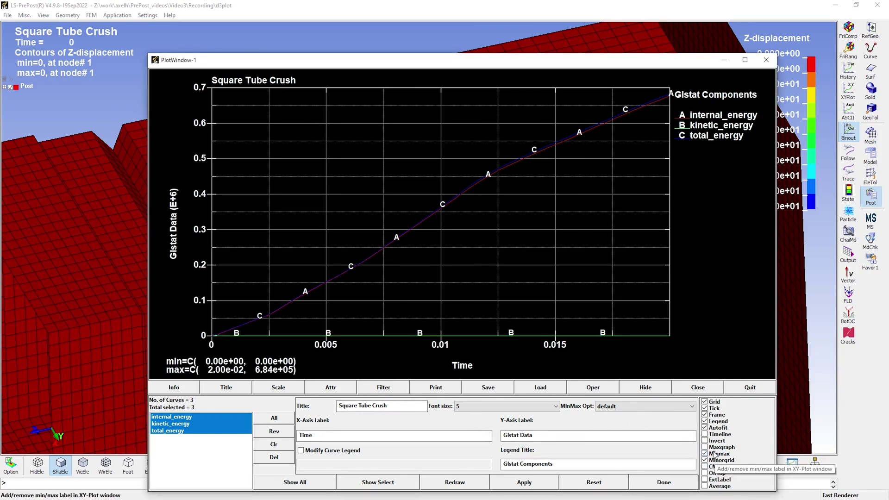
pyautogui.press('Escape')
pyautogui.click(745, 387)
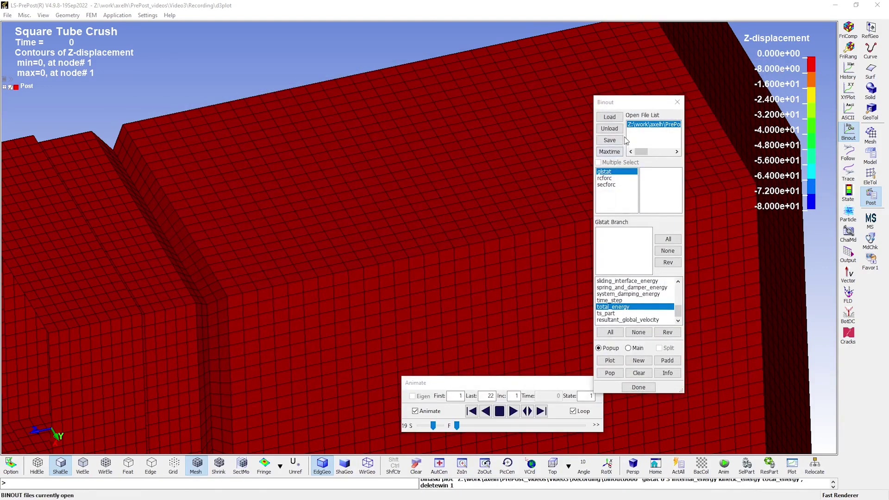
pyautogui.click(609, 299)
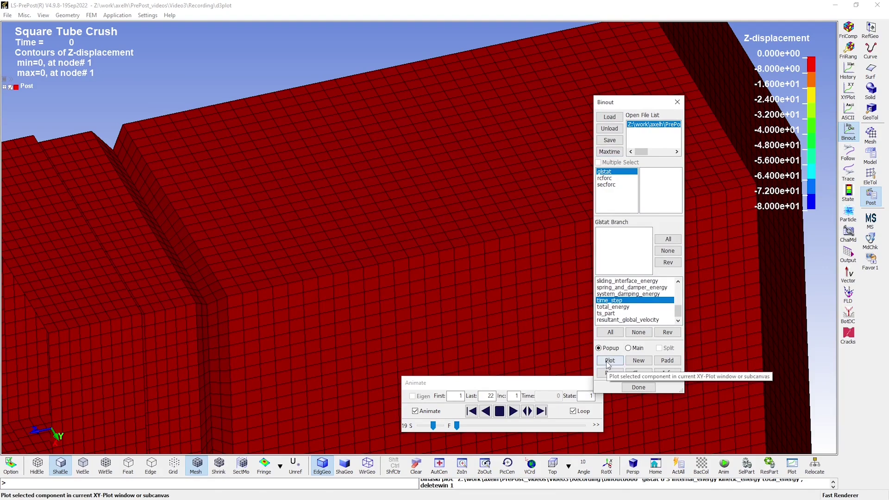
pyautogui.click(609, 360)
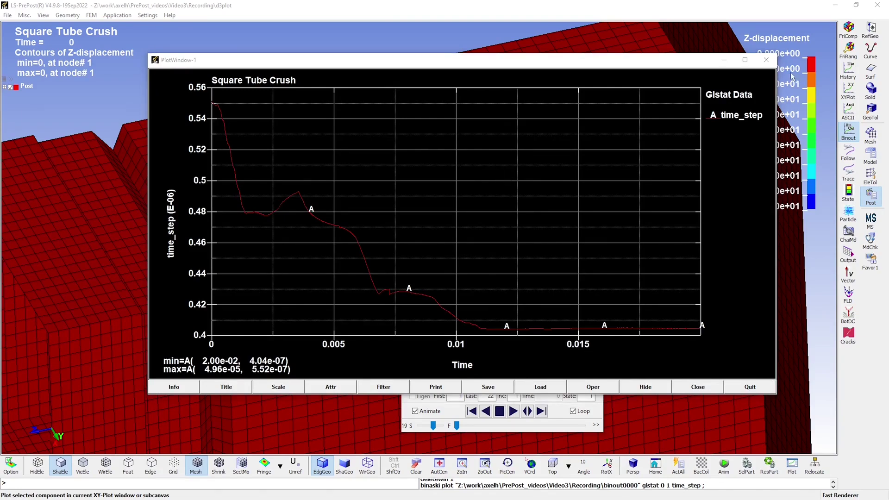
pyautogui.click(766, 60)
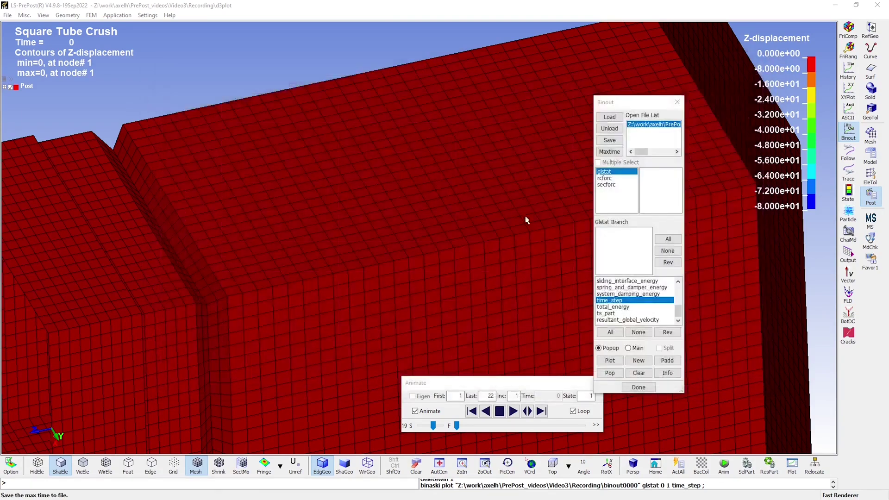
# Plot rcforc resultant_force for contact S-1, then close the plot window.
pyautogui.click(608, 179)
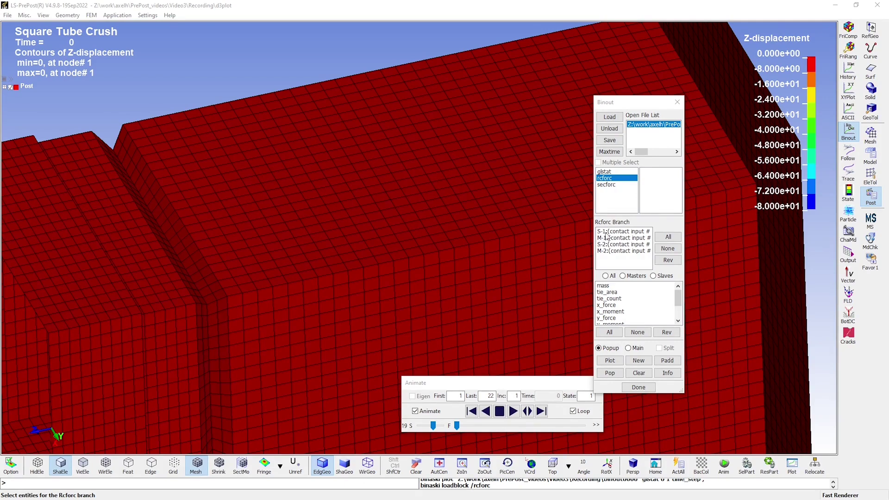
pyautogui.scroll(-5, 481, 230)
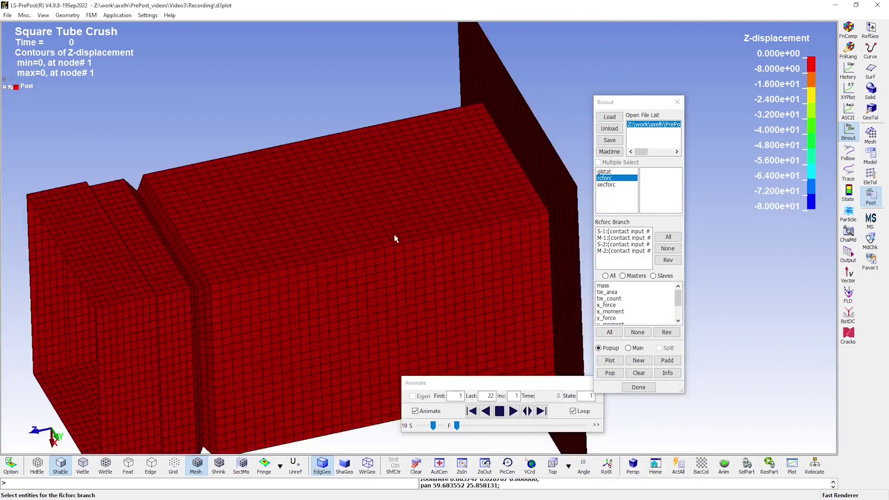
pyautogui.keyDown('ctrl'); pyautogui.moveTo(397, 239); pyautogui.dragTo(525, 226); pyautogui.keyUp('ctrl')
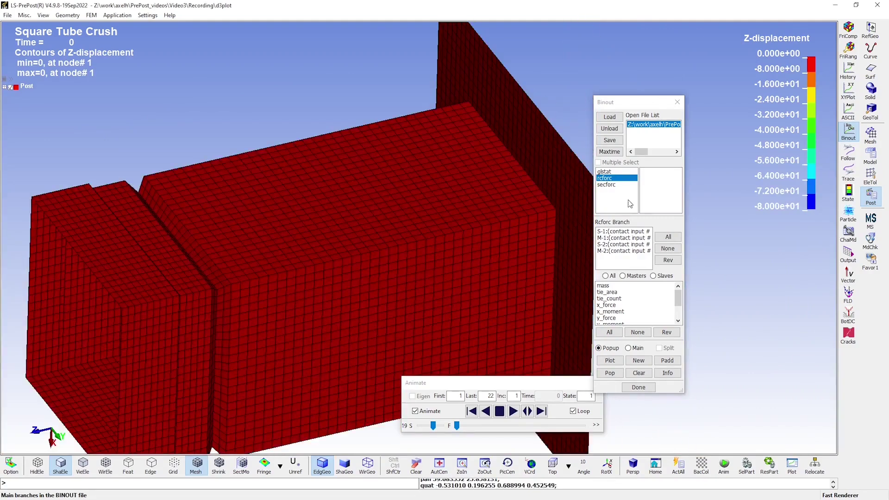
pyautogui.click(623, 231)
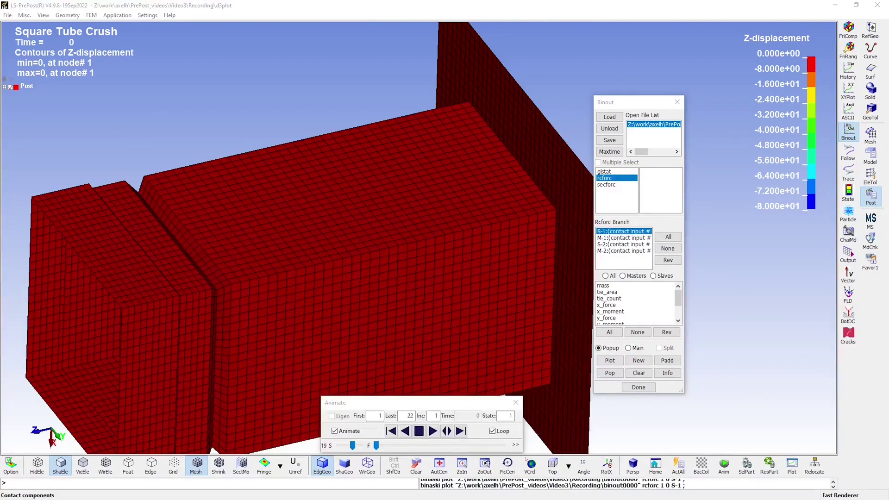
pyautogui.scroll(-2, 613, 314)
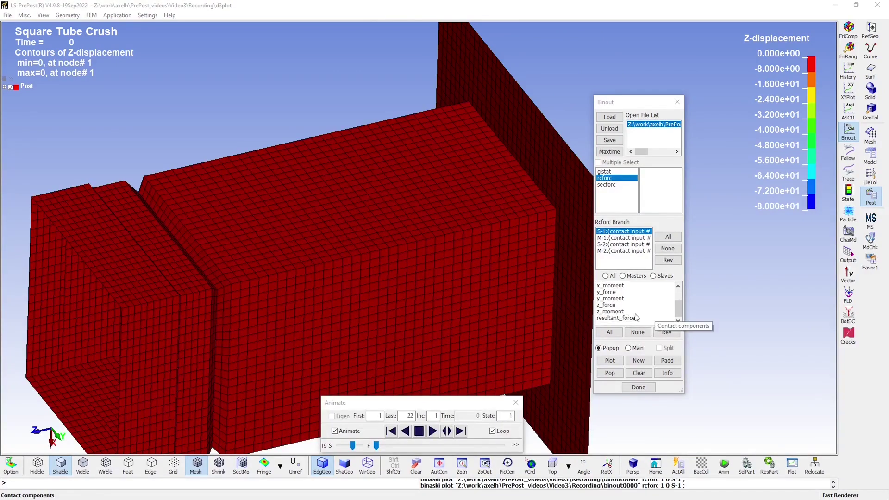
pyautogui.click(634, 317)
pyautogui.click(618, 360)
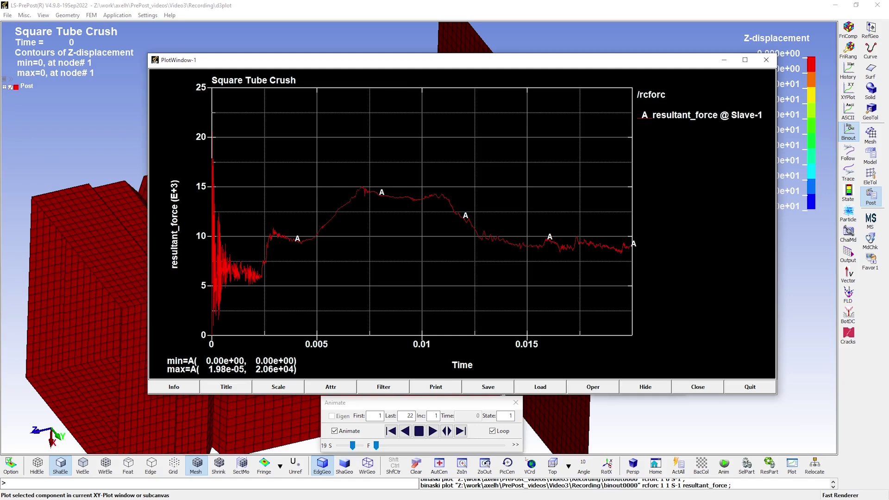
pyautogui.click(697, 386)
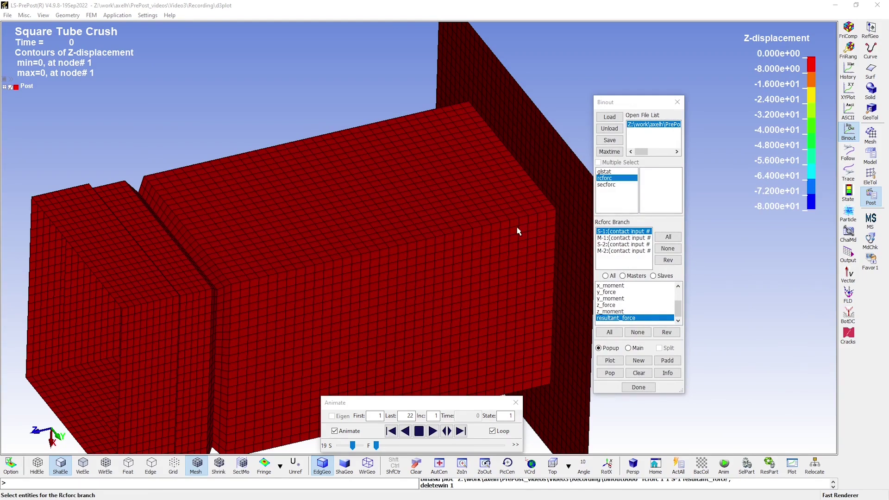
# Plot the secforc total_force history for section 1.
pyautogui.click(611, 185)
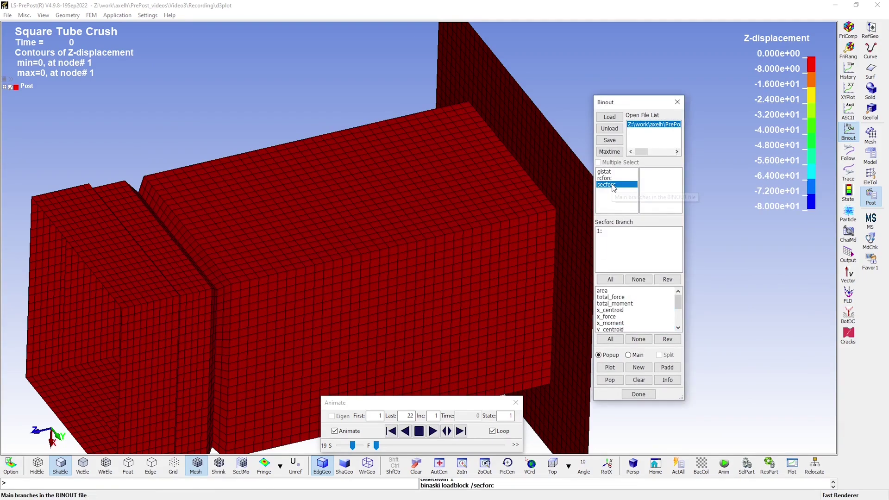
pyautogui.click(606, 231)
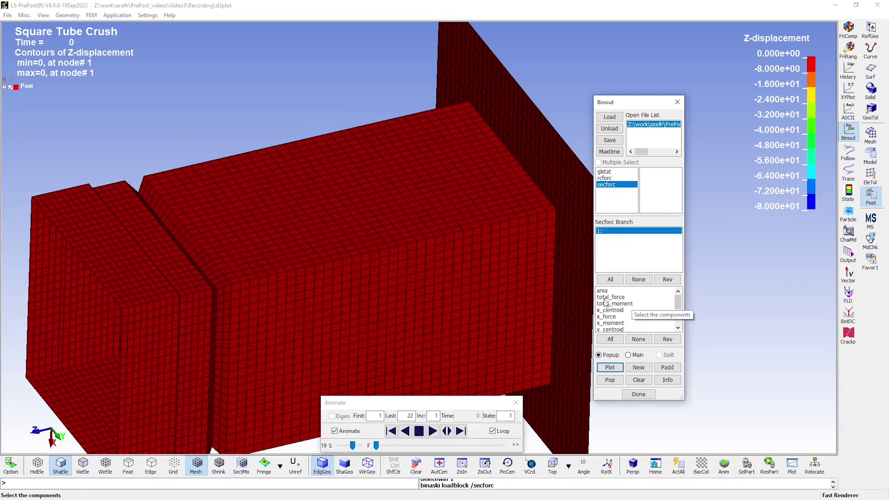
pyautogui.click(624, 303)
pyautogui.click(620, 297)
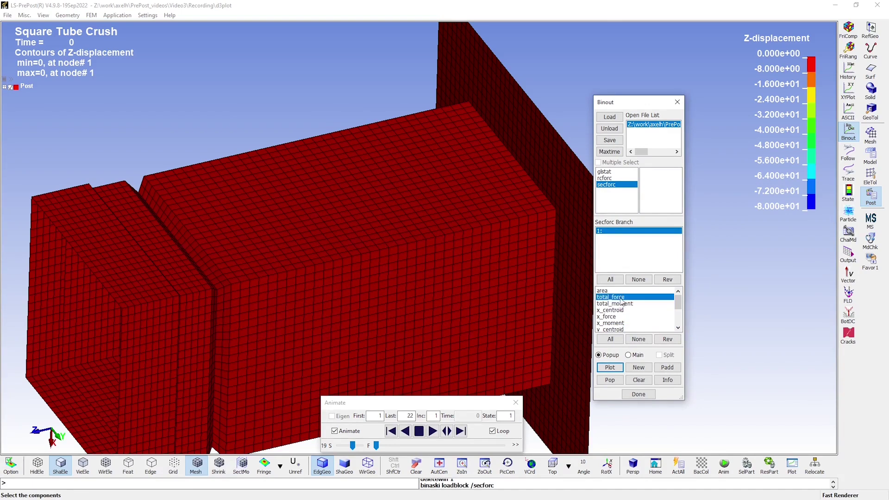
pyautogui.click(610, 367)
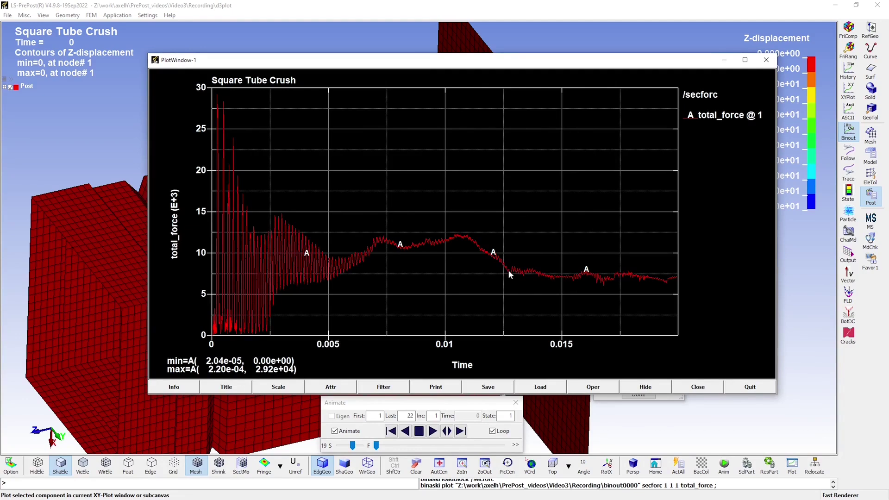
# Filter the section 1 total_force curve with a bw filter, time in sec, cutoff 1000 Hz.
pyautogui.click(377, 388)
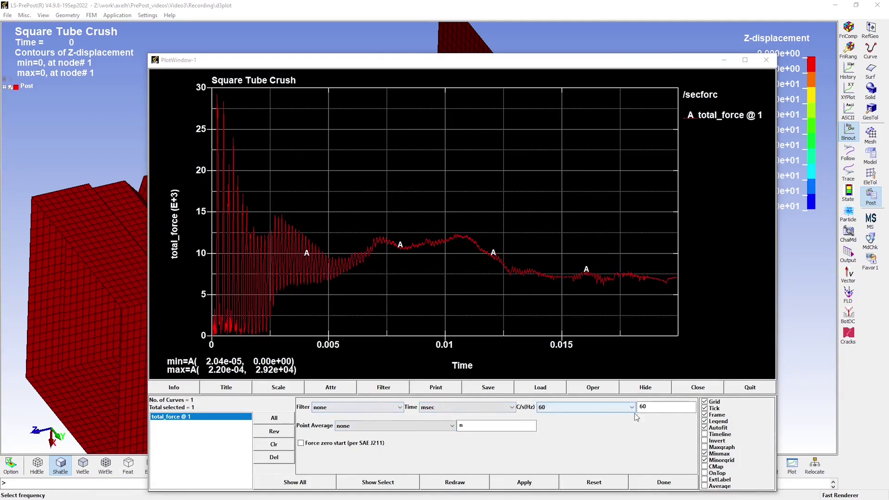
pyautogui.click(398, 407)
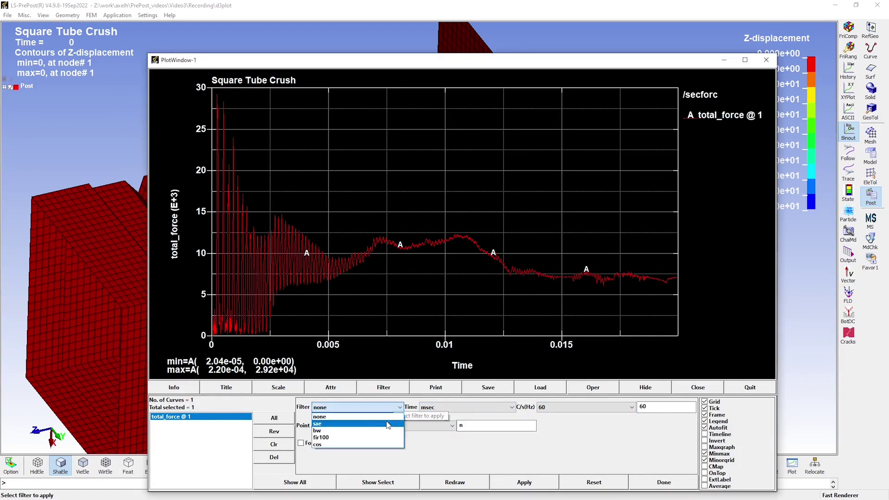
pyautogui.click(345, 431)
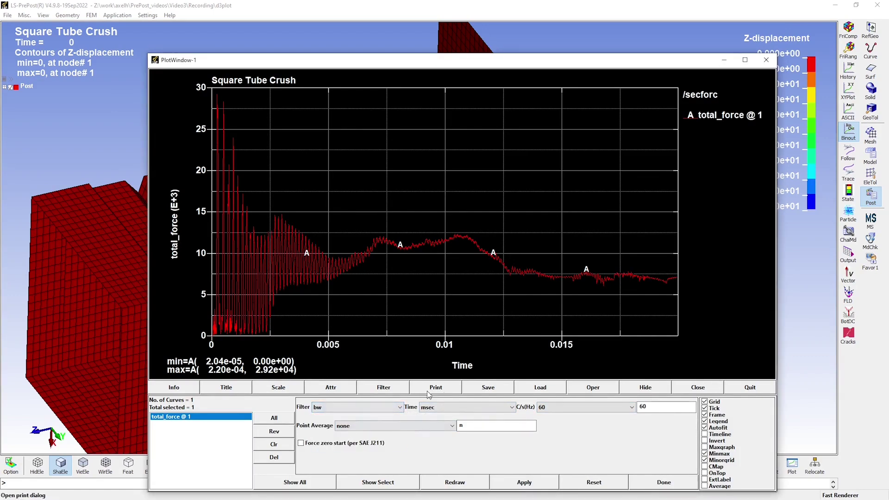
pyautogui.click(510, 407)
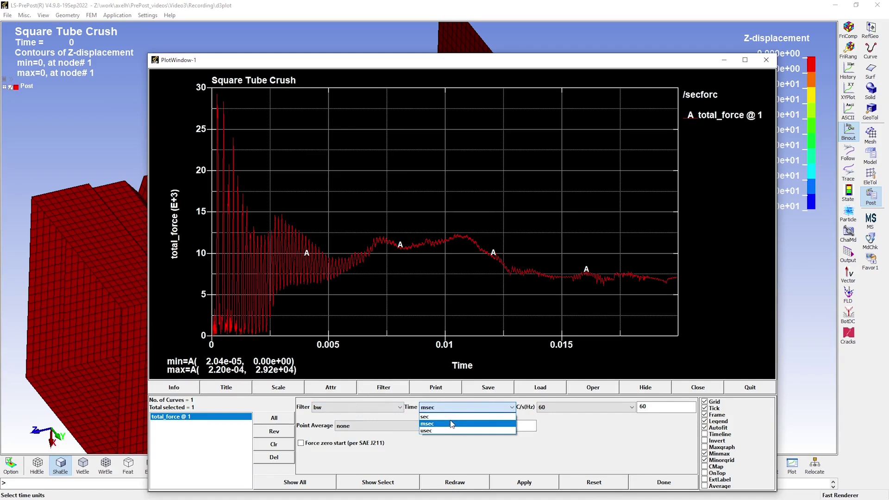
pyautogui.click(451, 422)
pyautogui.click(631, 407)
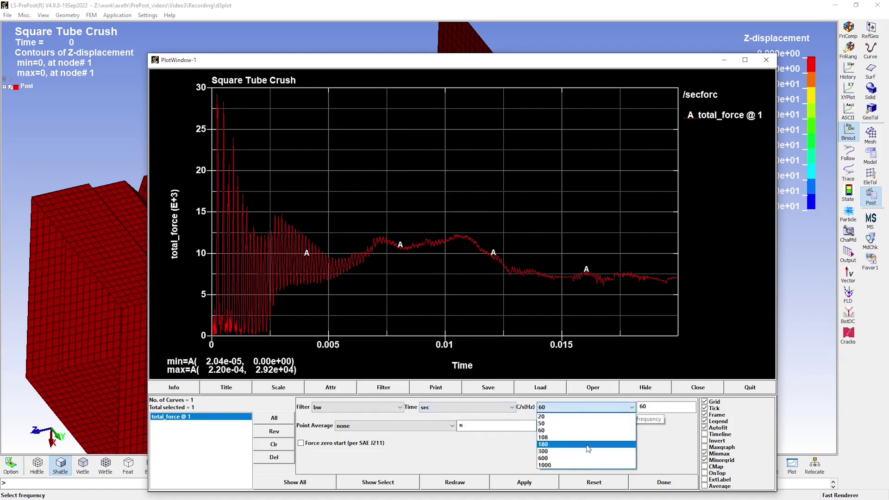
pyautogui.click(564, 467)
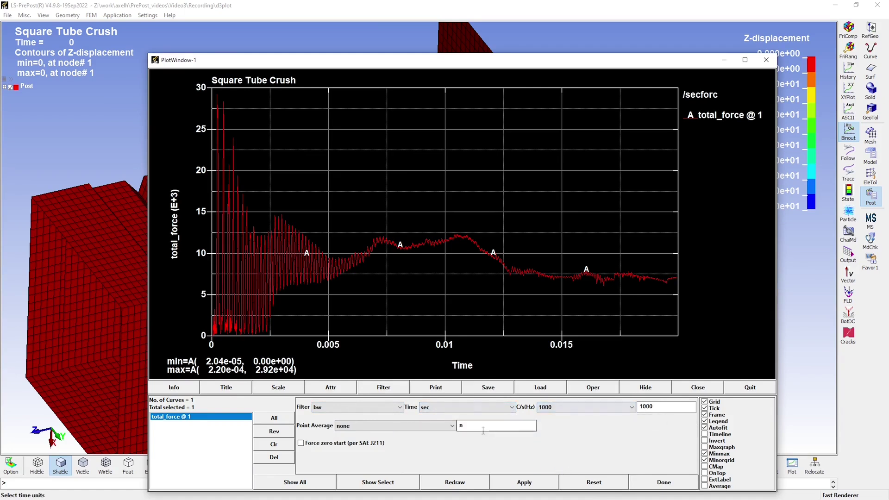
pyautogui.click(527, 483)
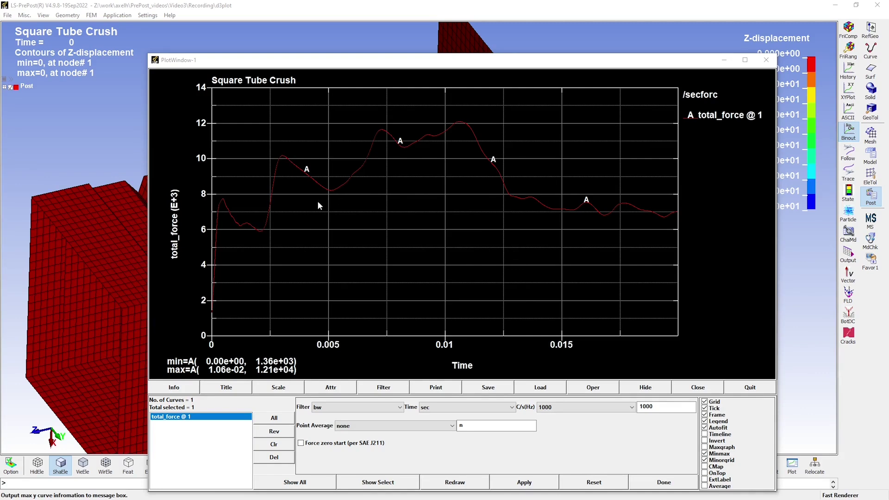
# Add the section 1 area curve to the existing total_force plot.
pyautogui.click(667, 483)
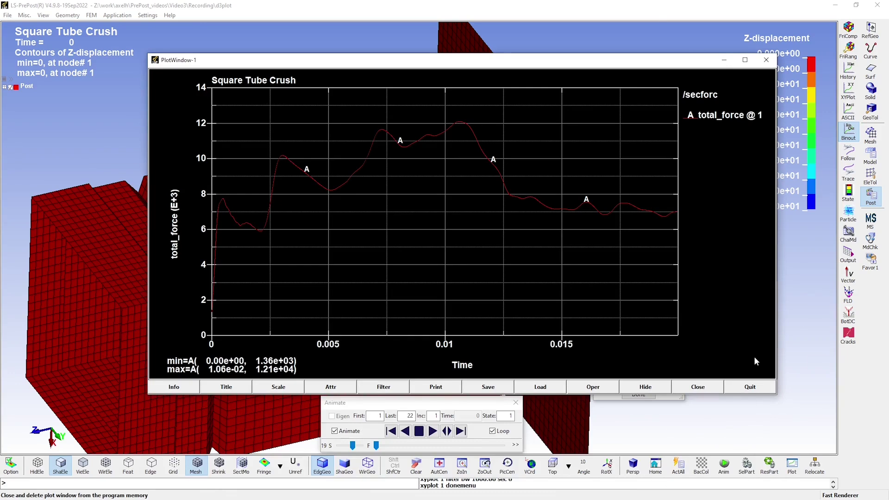
pyautogui.click(723, 60)
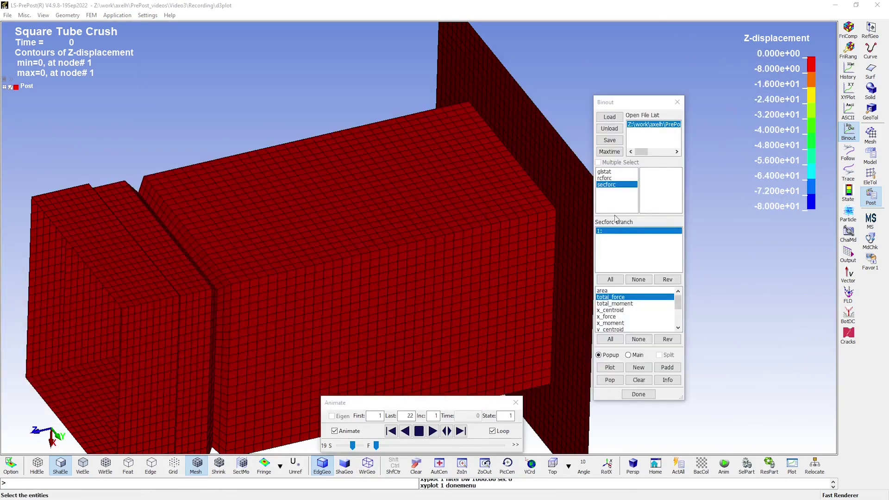
pyautogui.click(610, 291)
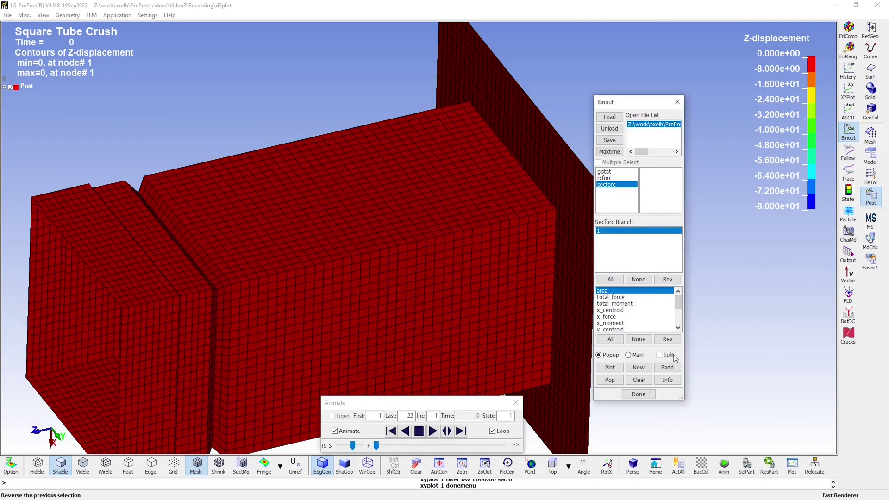
pyautogui.click(667, 367)
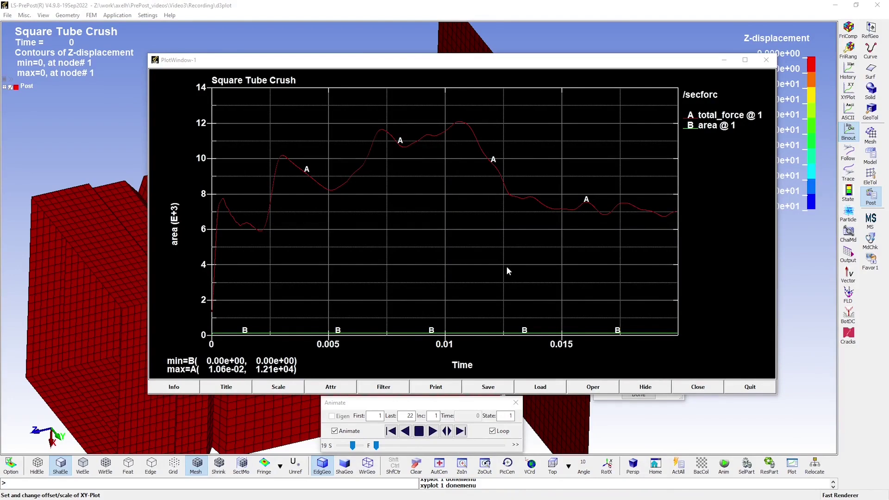
# Divide total_force (Curve1) by area (Curve2) to plot the section stress curve.
pyautogui.click(593, 387)
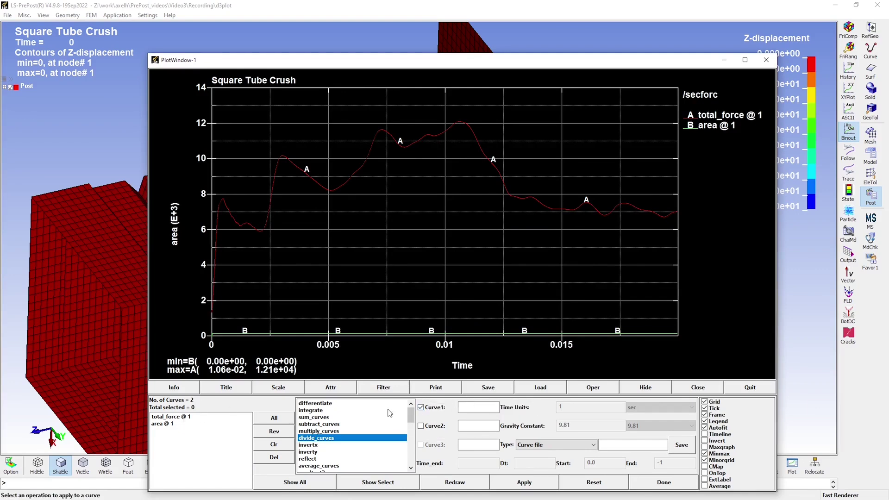
pyautogui.click(179, 417)
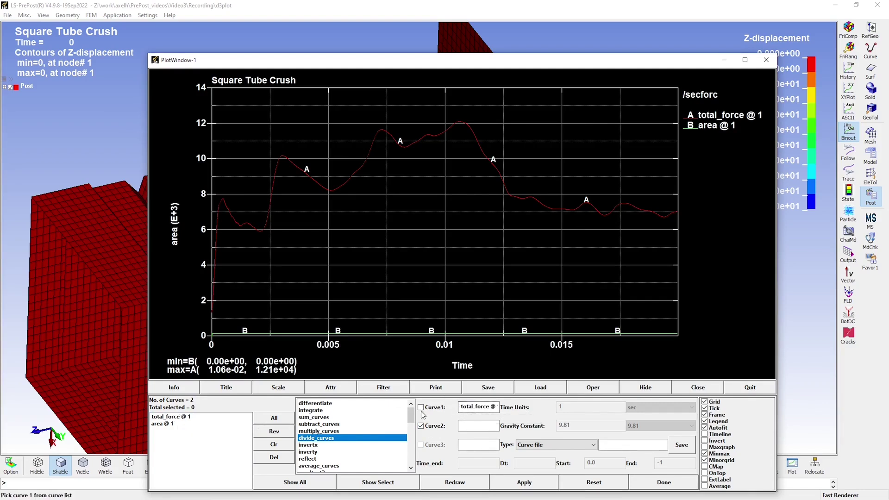
pyautogui.click(166, 423)
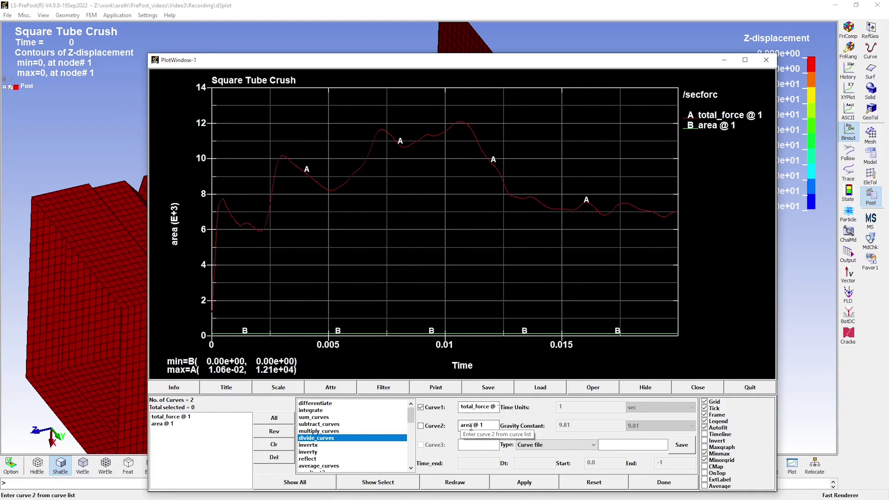
pyautogui.click(527, 483)
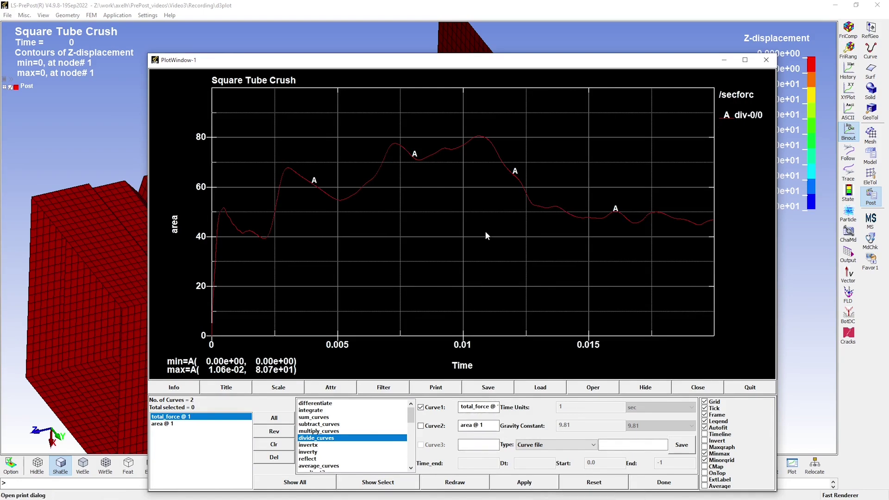